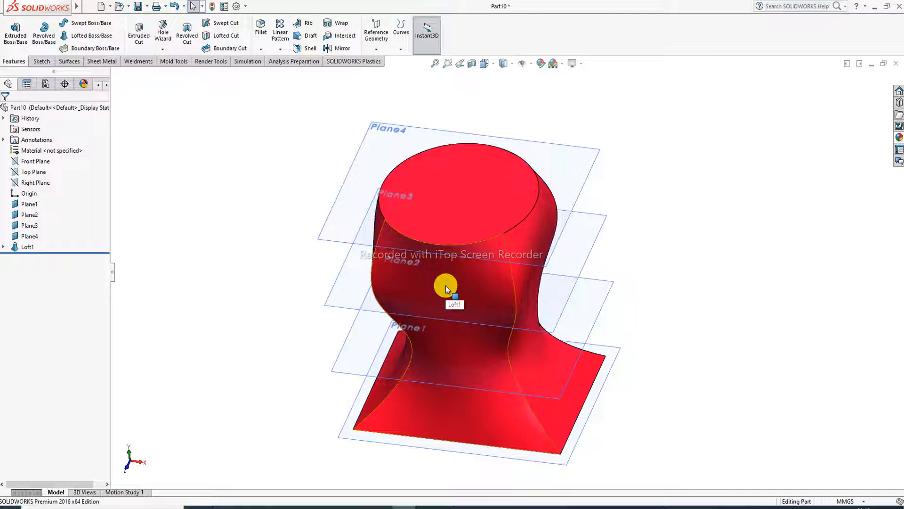
scroll(445, 284, down, 2)
scroll(451, 278, up, 2)
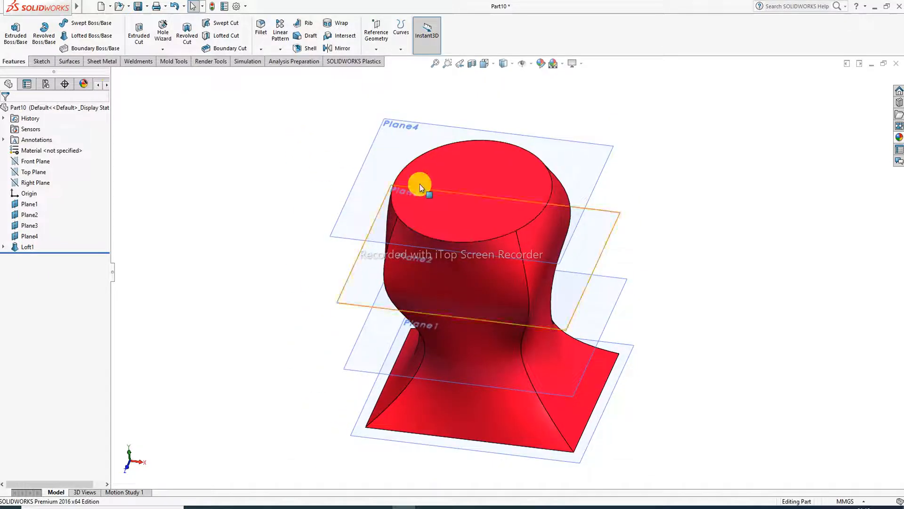
middle_drag(430, 182, 468, 188)
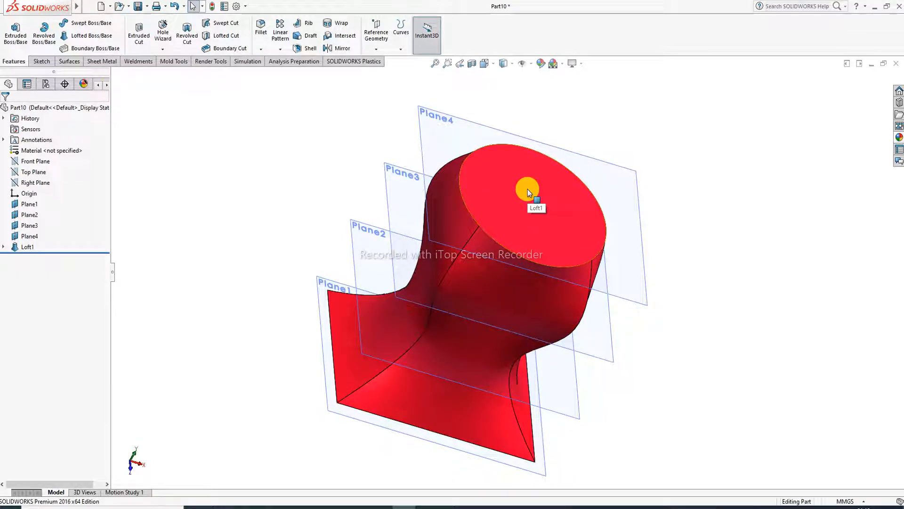
scroll(517, 249, down, 1)
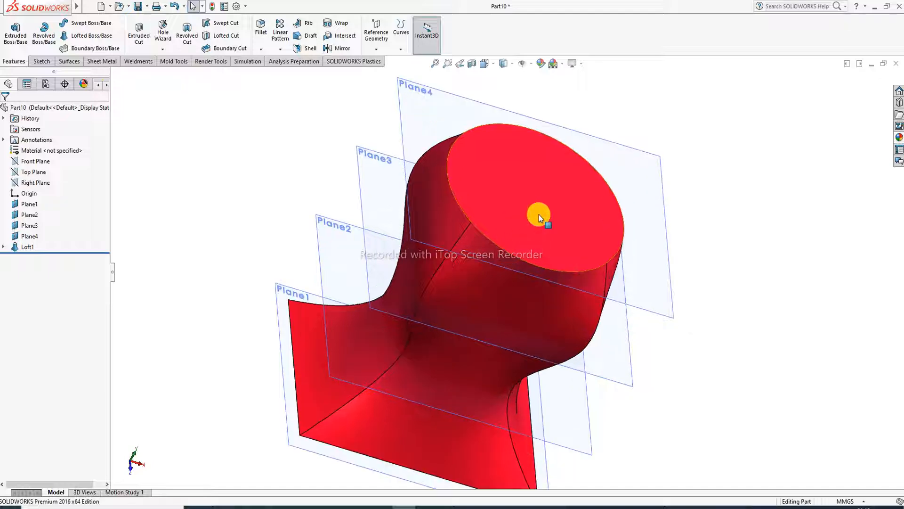
scroll(538, 214, up, 1)
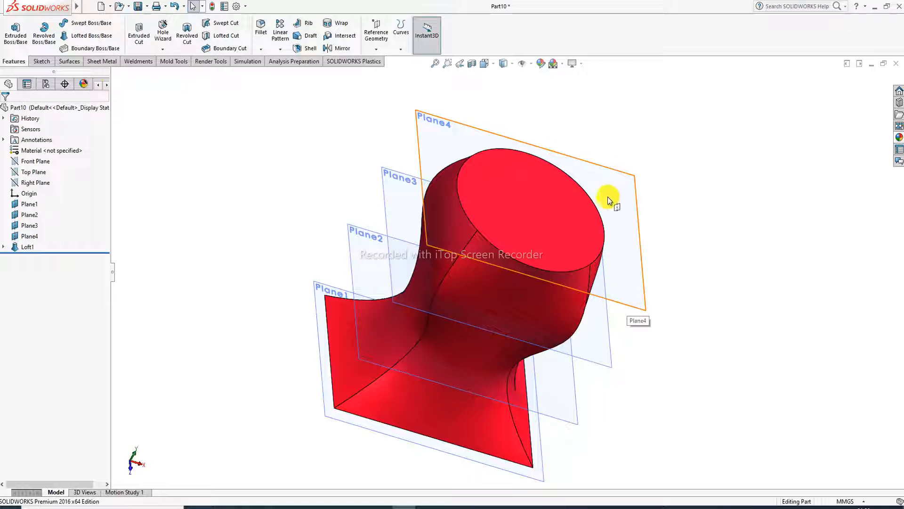
Step: Start a new sketch on Plane4 at the top of the lofted body and orient the view normal to it
middle_drag(606, 195, 606, 145)
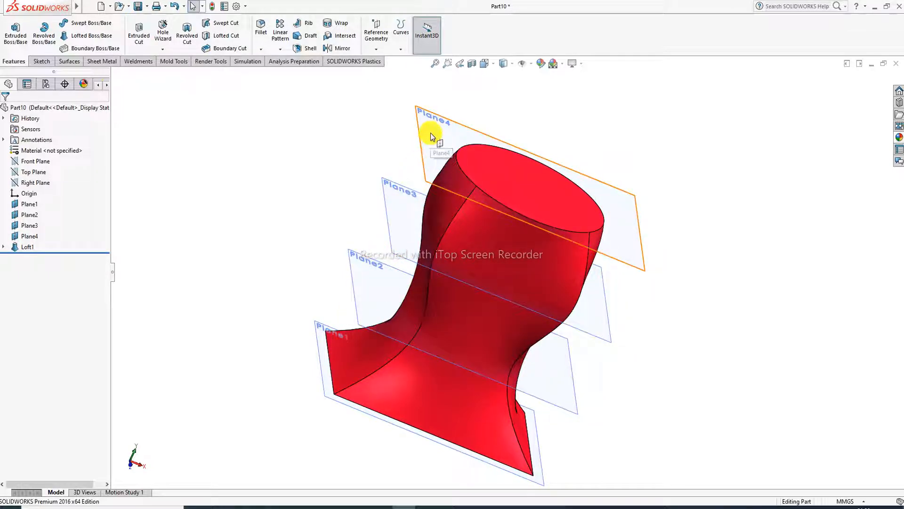
mouse_move(637, 250)
middle_down()
mouse_move(613, 186)
mouse_move(629, 228)
mouse_move(634, 287)
mouse_move(637, 250)
middle_up()
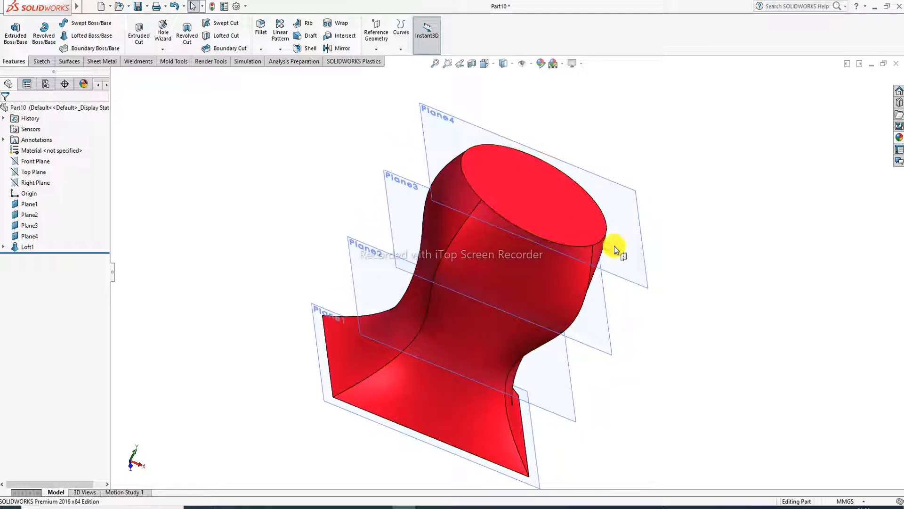
click(643, 280)
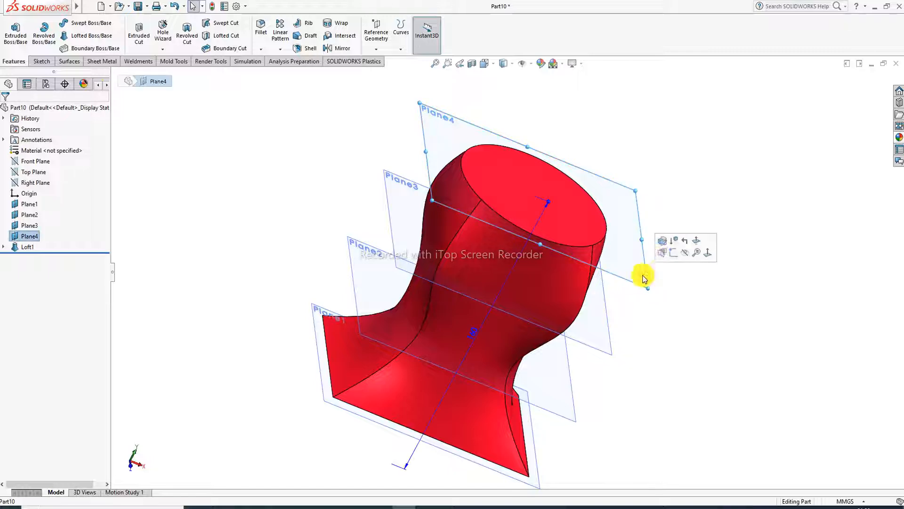
click(675, 252)
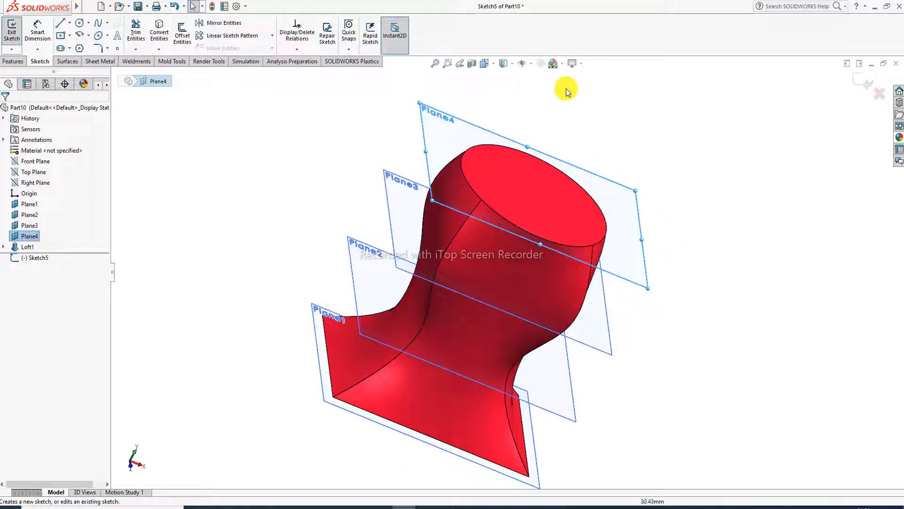
click(502, 65)
click(544, 125)
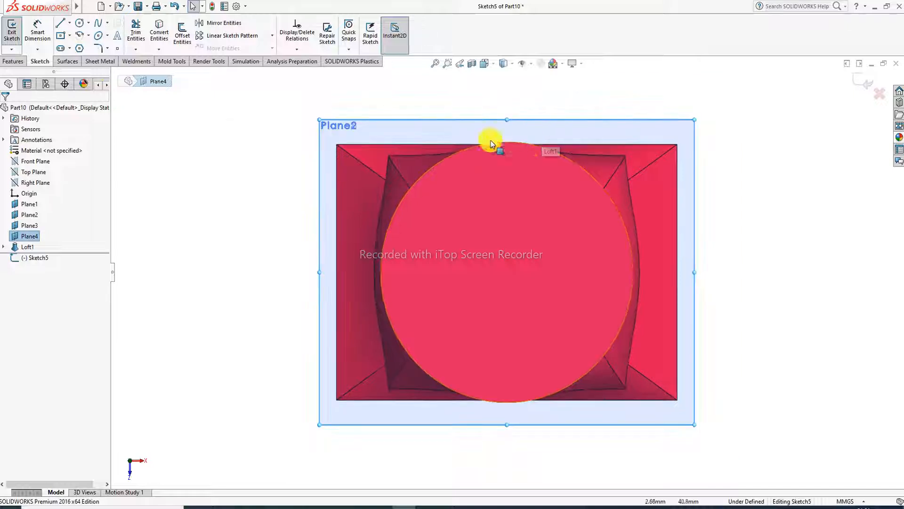
Step: Sketch a center rectangle about 32.4 by 30.5 mm around the origin on Plane4 and exit the sketch
click(61, 36)
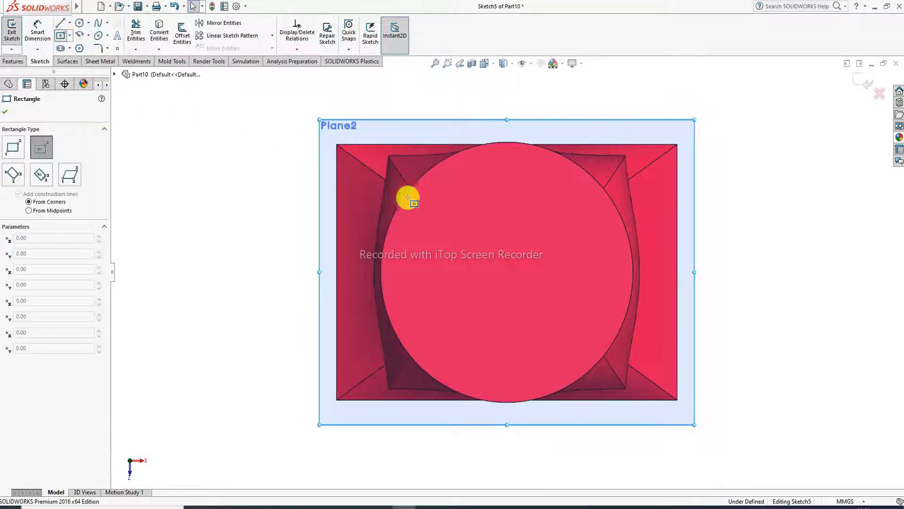
click(508, 272)
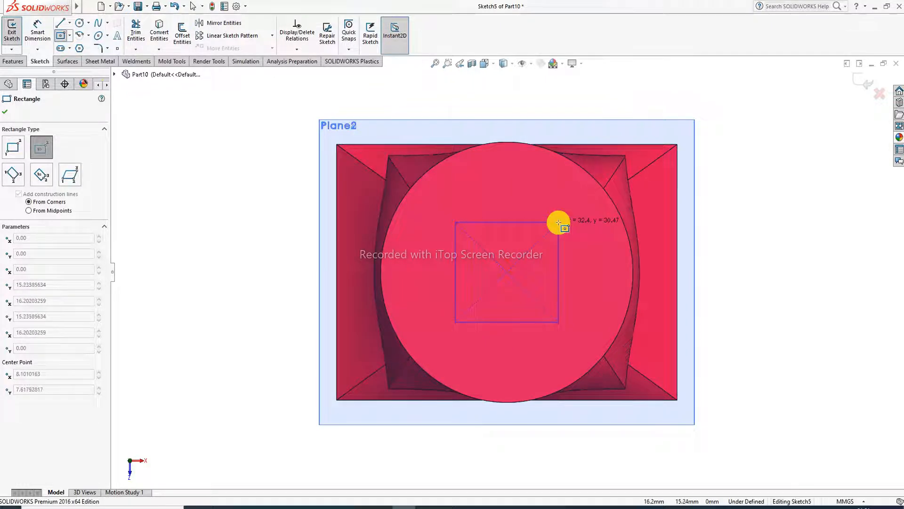
click(559, 222)
right_click(783, 119)
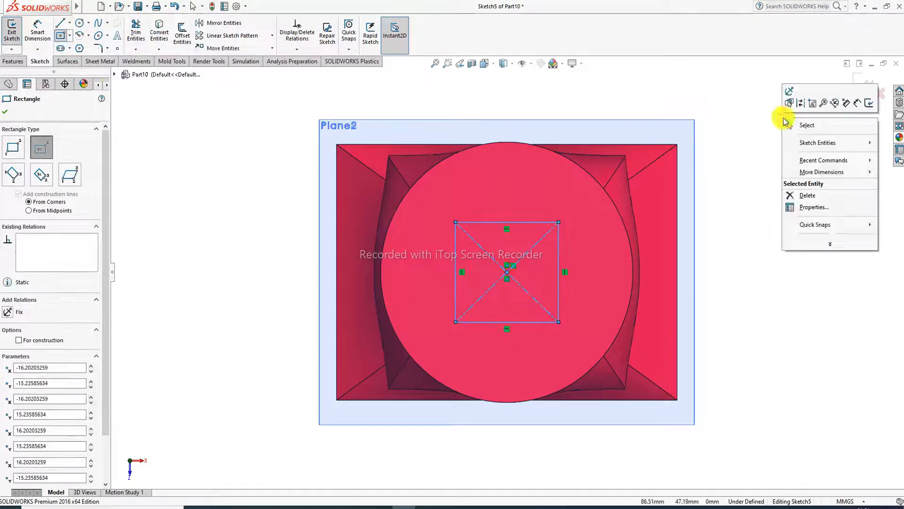
click(801, 126)
middle_drag(686, 268, 683, 107)
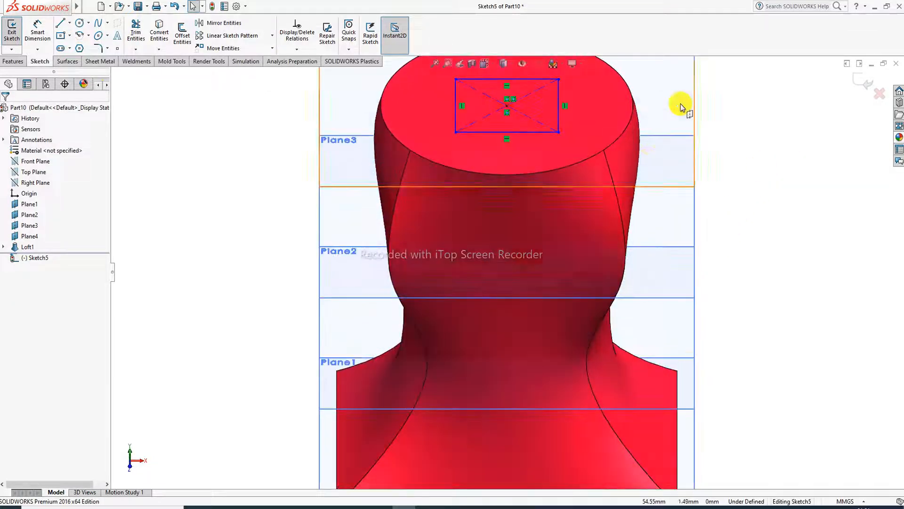
key(f)
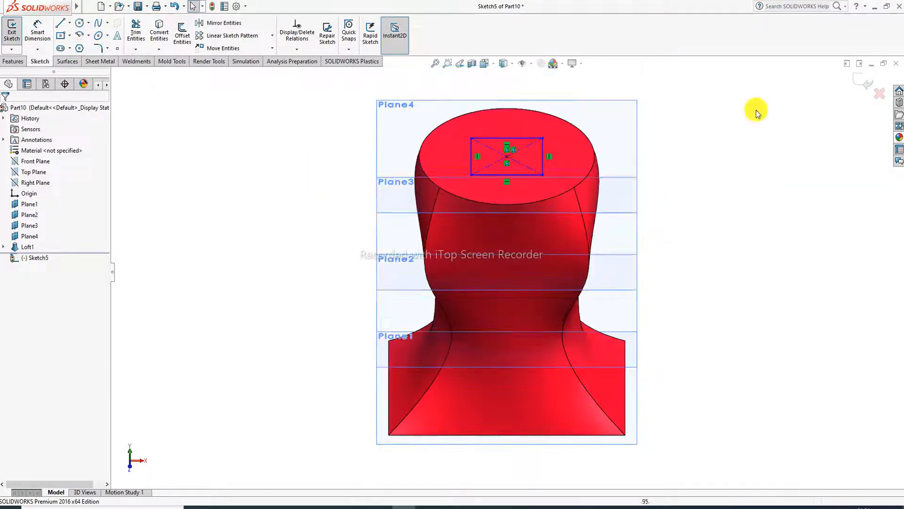
click(857, 81)
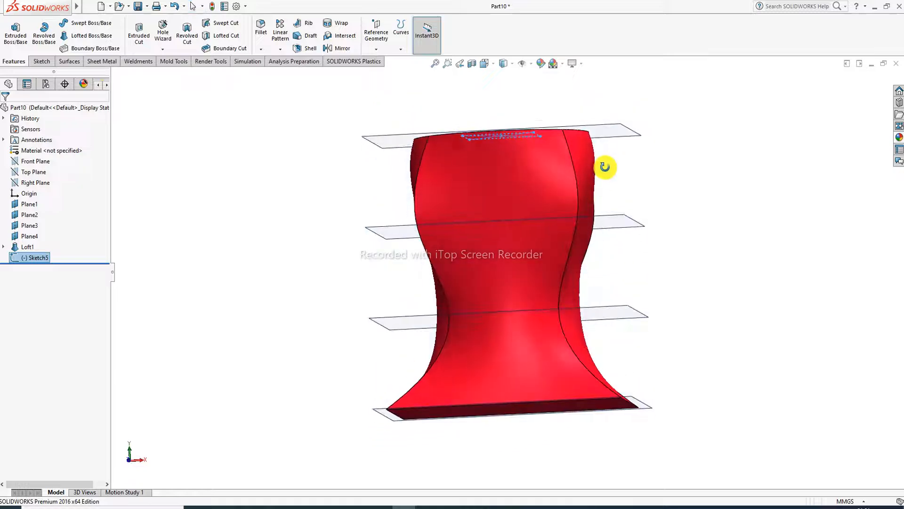
Step: Start a new sketch on Plane3 and orient the view normal to it
click(617, 240)
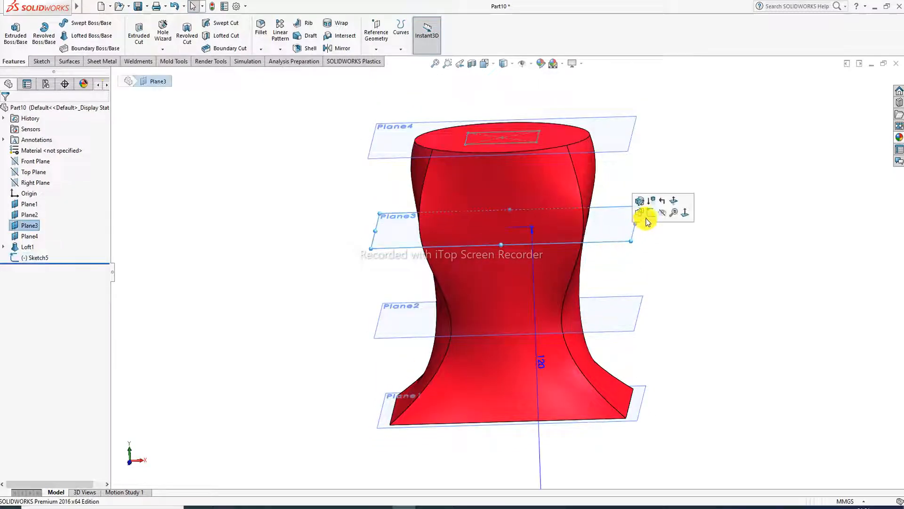
click(652, 201)
click(485, 64)
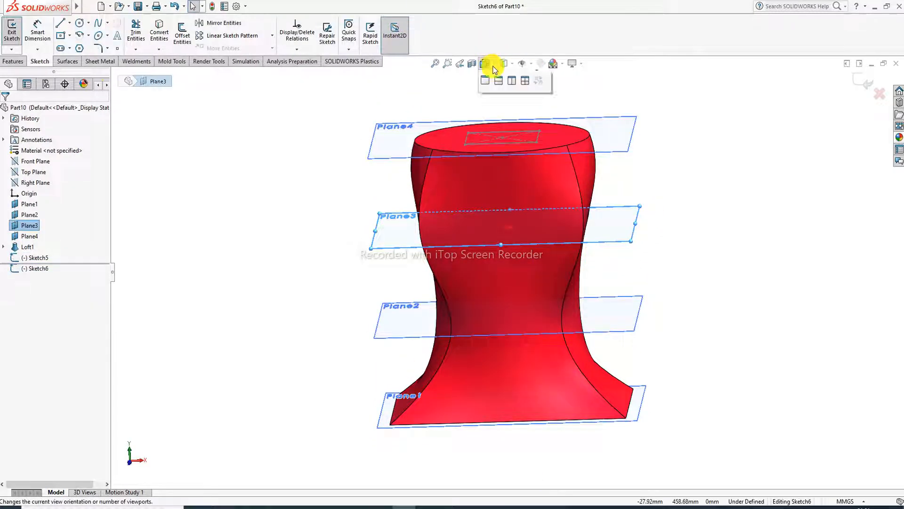
click(537, 113)
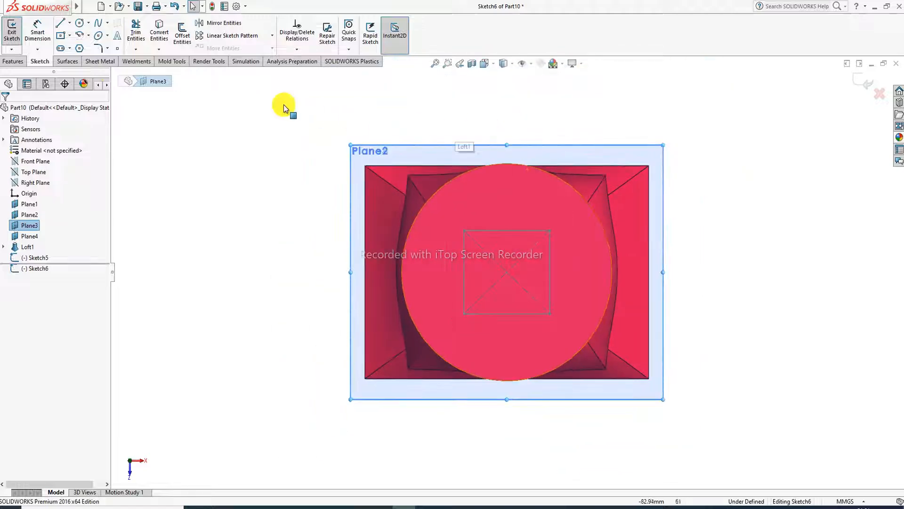
Step: Sketch a circle centred on the origin with a radius of about 24.5 mm on Plane3 and exit the sketch
click(81, 24)
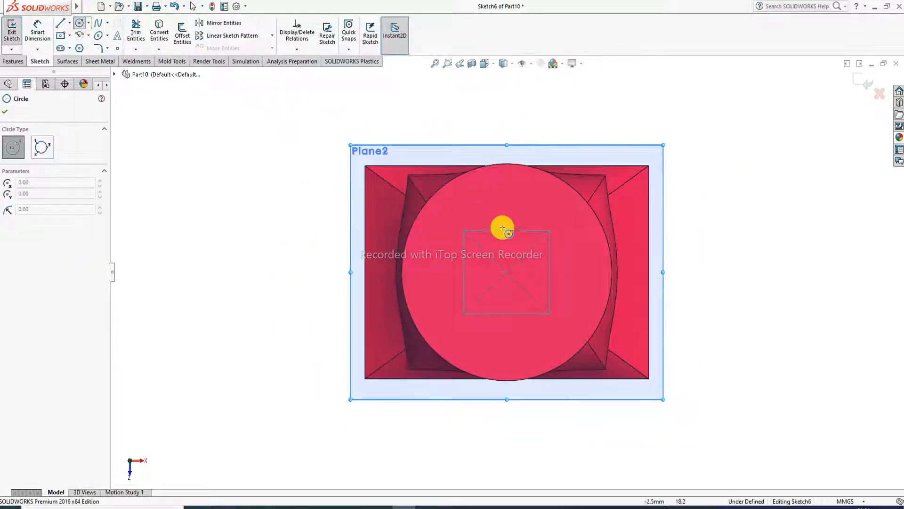
click(508, 273)
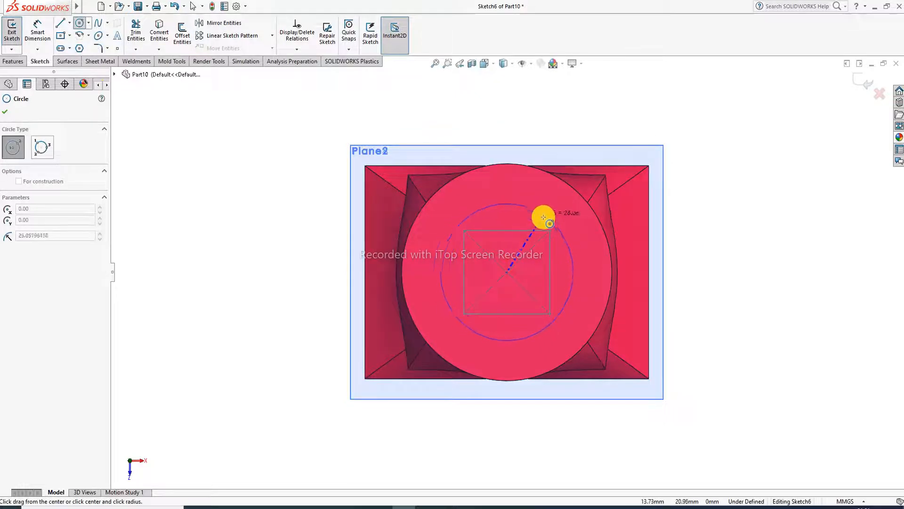
click(544, 217)
right_click(694, 149)
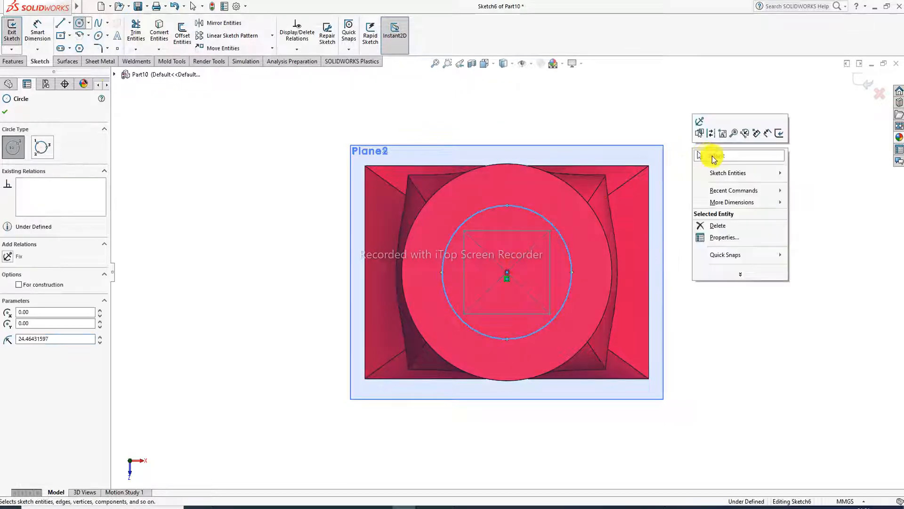
click(706, 153)
click(868, 84)
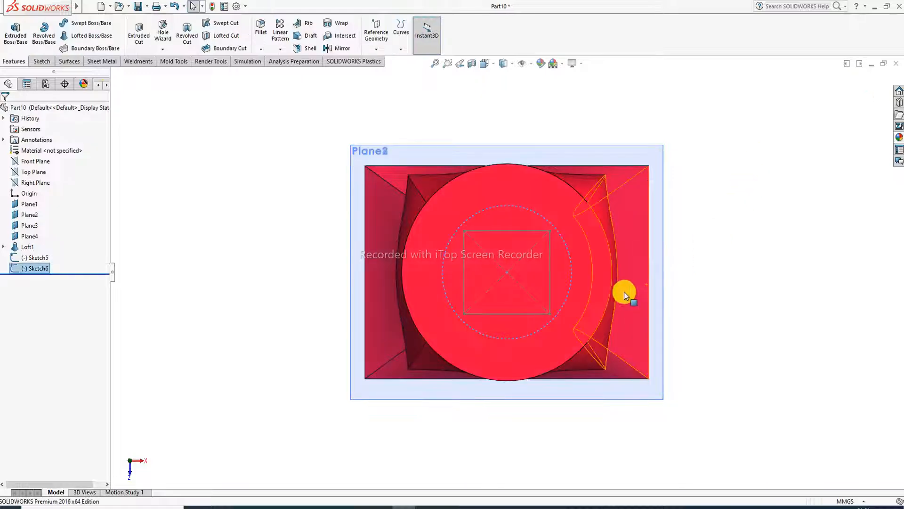
Step: Start a new sketch on Plane2 and orient the view normal to it
middle_drag(623, 292, 614, 71)
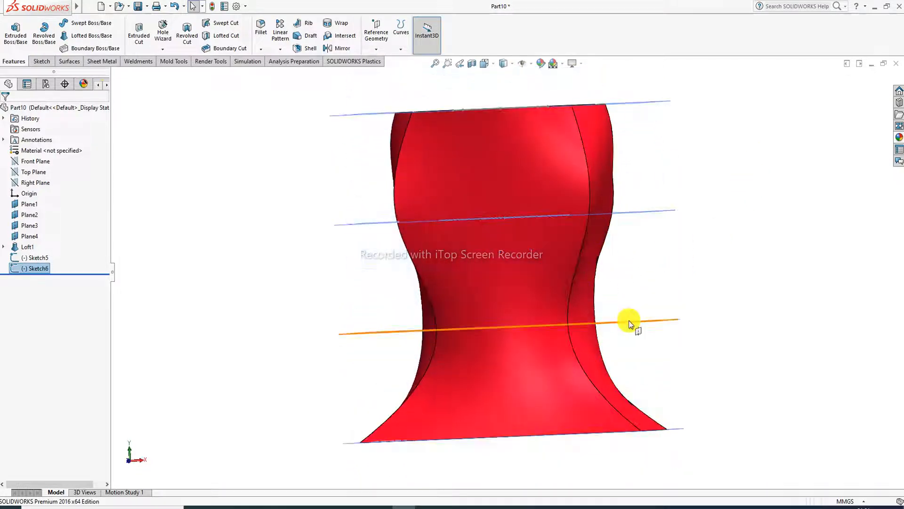
middle_drag(630, 324, 638, 354)
click(638, 355)
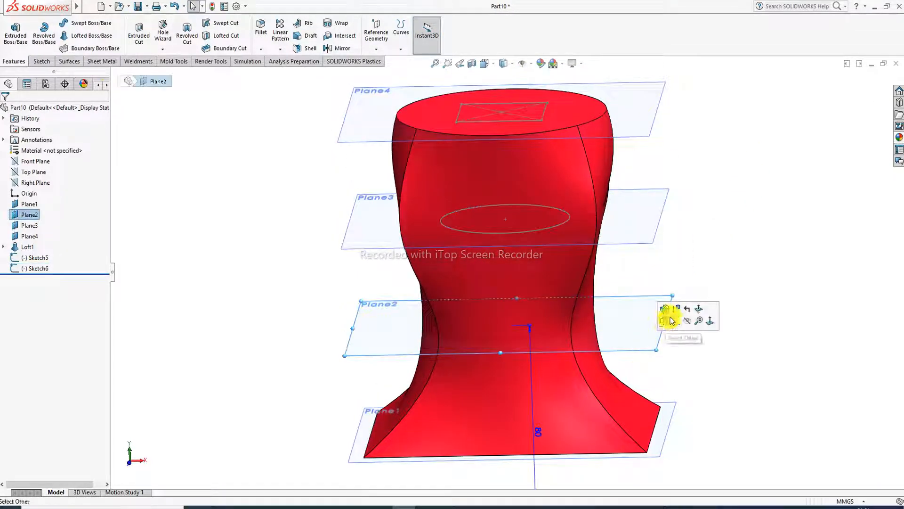
click(680, 323)
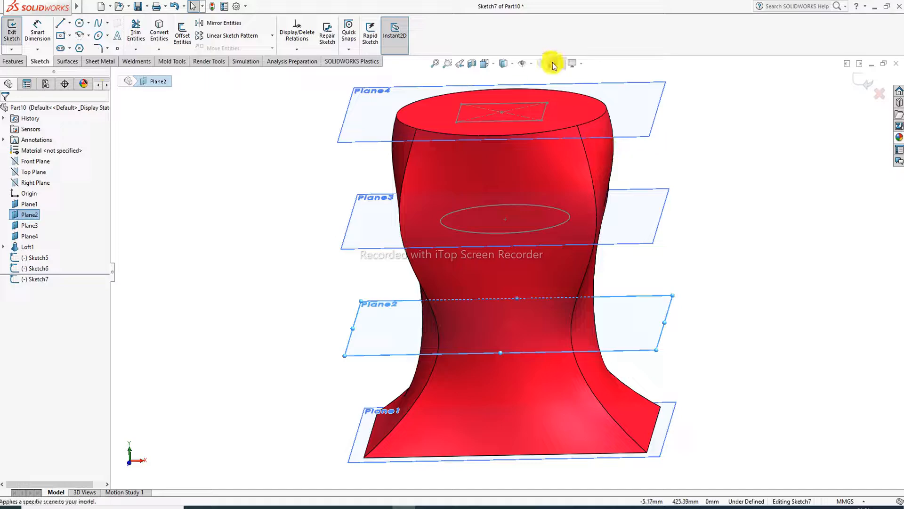
click(485, 63)
click(538, 118)
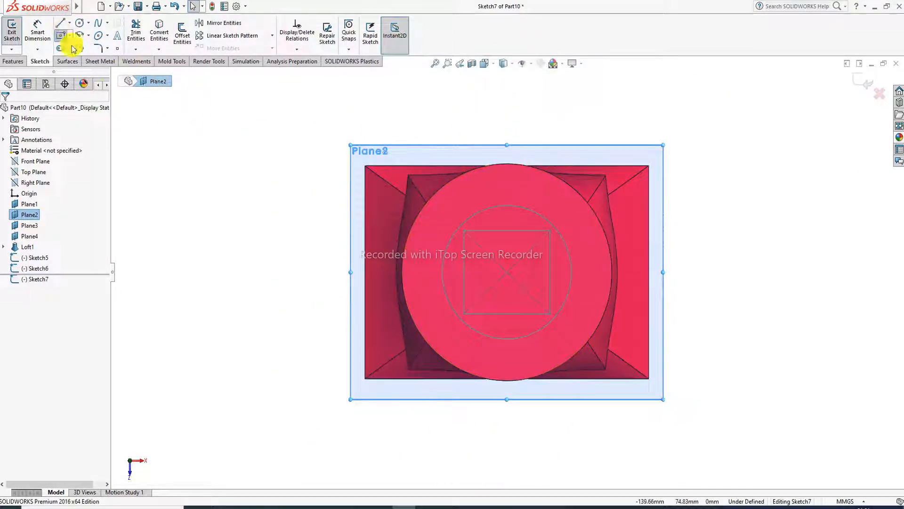
Step: Sketch a center rectangle about 51.4 by 49.1 mm around the origin on Plane2 and exit the sketch
click(61, 35)
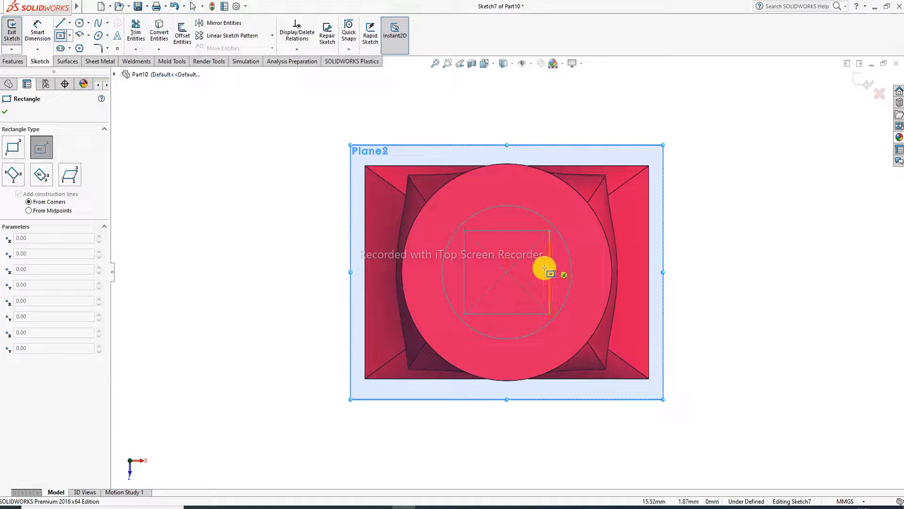
click(507, 272)
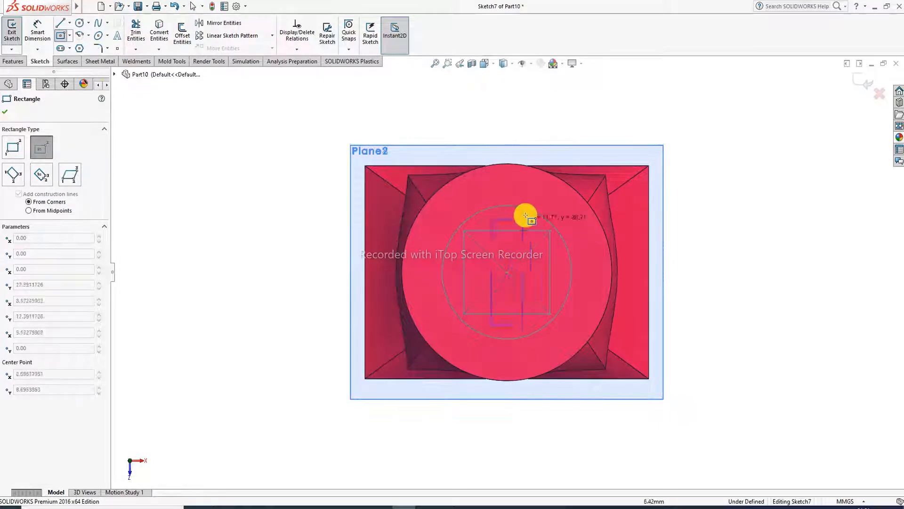
click(575, 205)
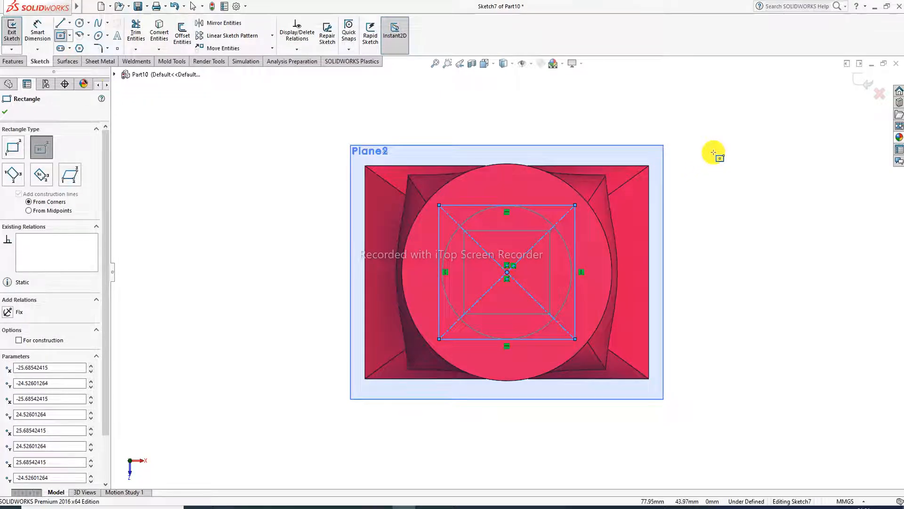
right_click(713, 153)
click(737, 161)
mouse_move(686, 262)
middle_down()
mouse_move(686, 137)
mouse_move(741, 22)
mouse_move(773, 2)
mouse_move(682, 36)
mouse_move(694, 71)
mouse_move(686, 89)
mouse_move(697, 282)
mouse_move(685, 275)
middle_up()
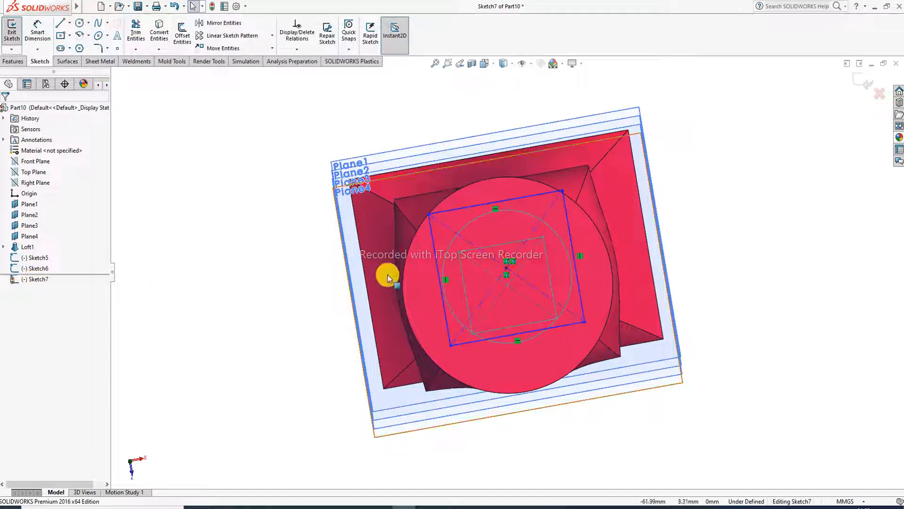
mouse_move(481, 262)
middle_down()
mouse_move(514, 196)
mouse_move(505, 146)
mouse_move(520, 141)
middle_up()
click(867, 83)
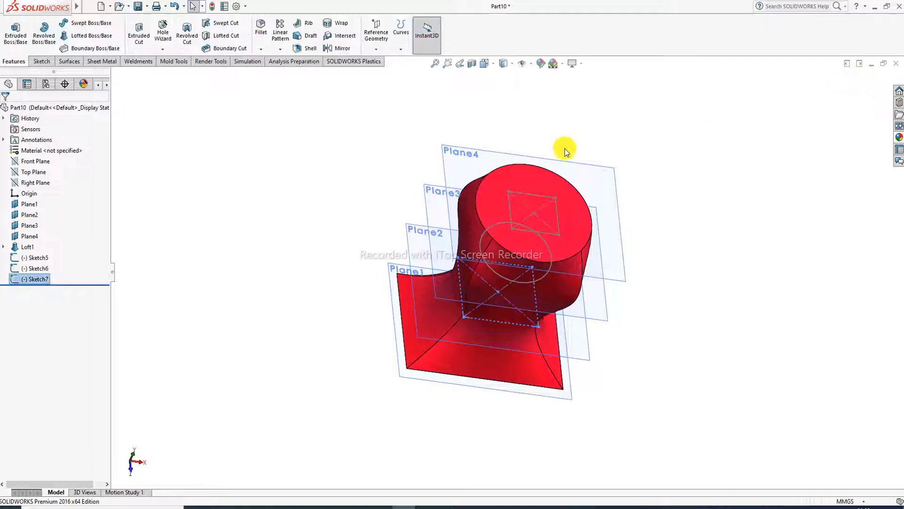
Step: Start a new sketch on Plane1 and orient the view normal to it
click(563, 398)
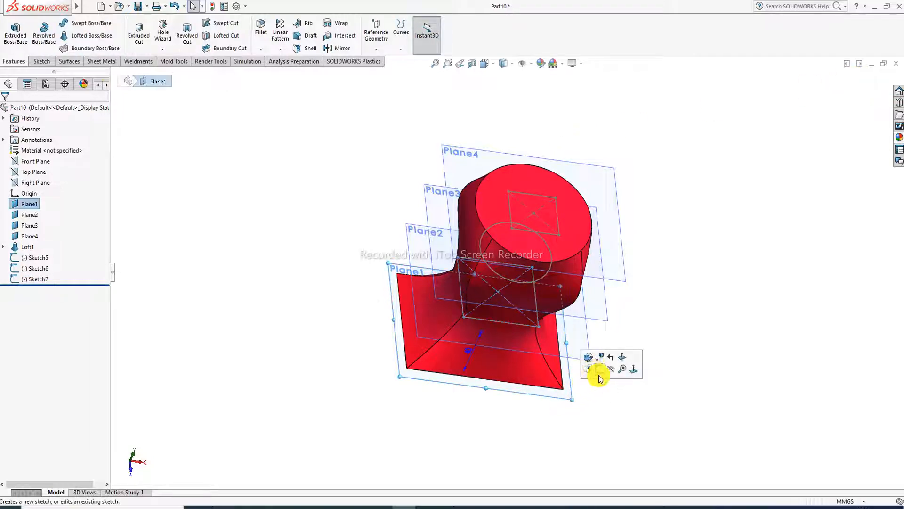
click(599, 371)
click(492, 63)
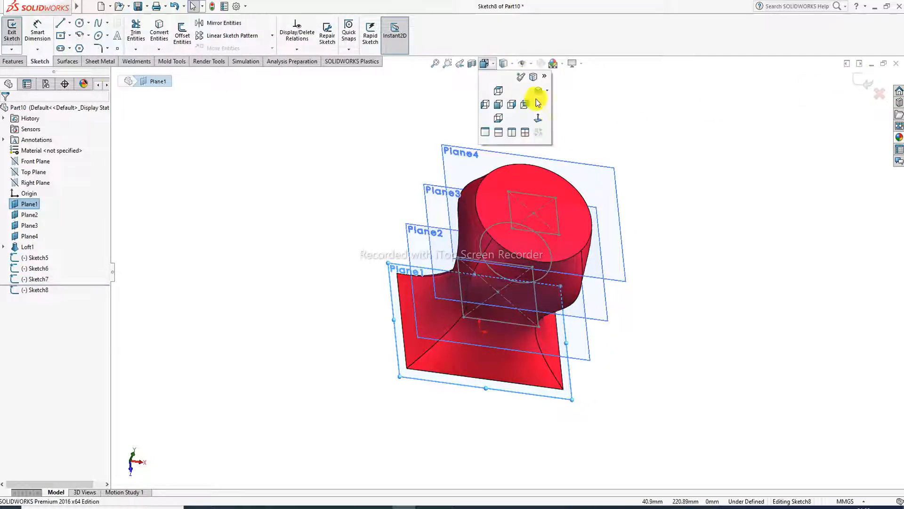
click(538, 118)
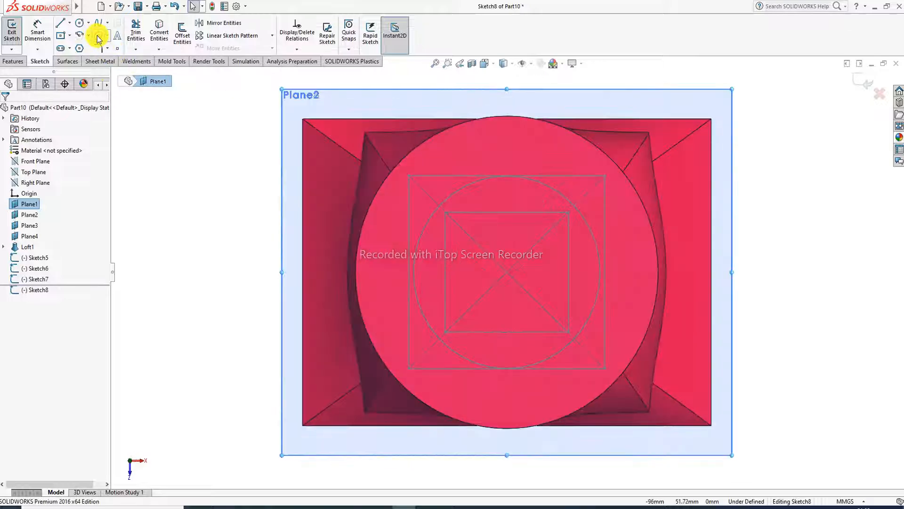
Step: Sketch a circle centred on the origin with a radius of about 26.6 mm on Plane1 and exit the sketch
click(80, 22)
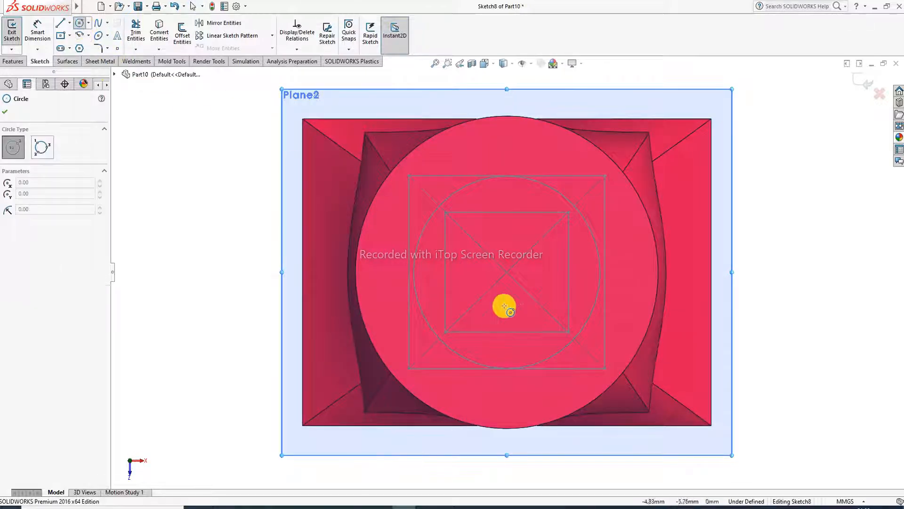
click(510, 273)
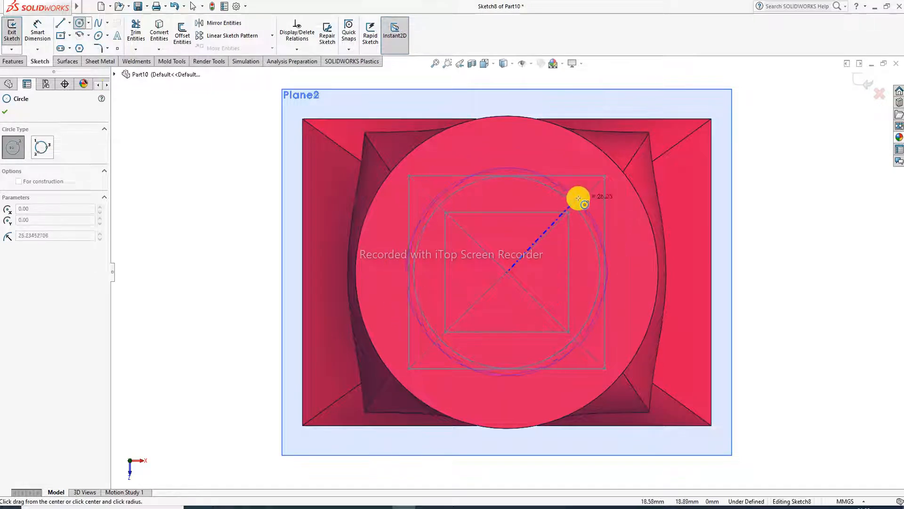
click(579, 198)
right_click(688, 186)
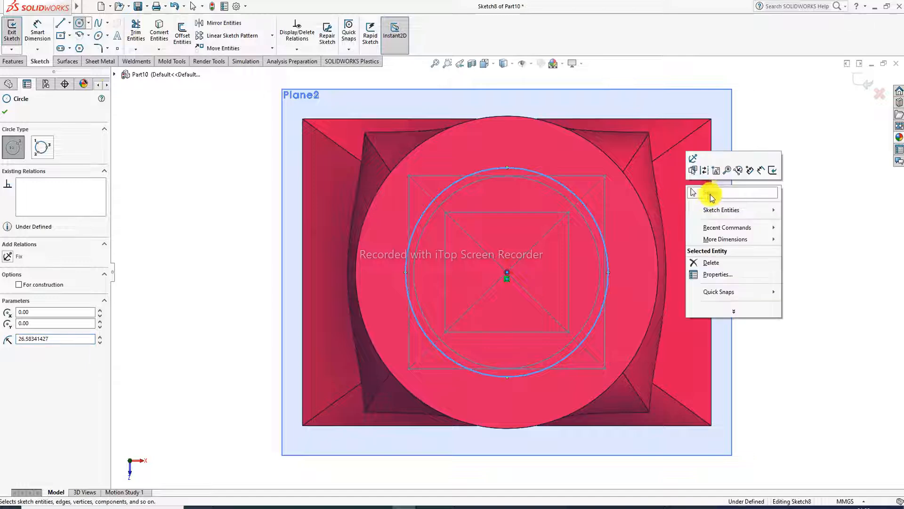
click(706, 191)
click(866, 82)
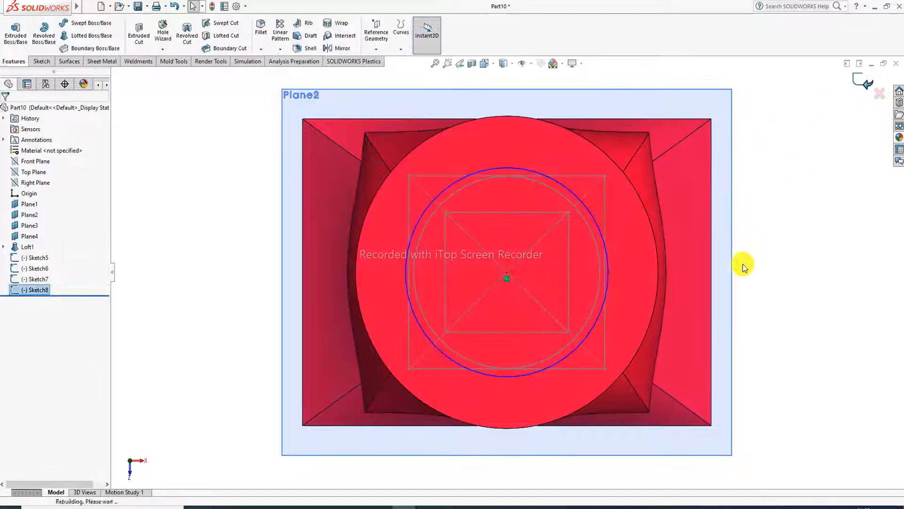
Step: Start a lofted cut and clear the preselected Plane1 circle from its profiles
mouse_move(742, 264)
middle_down()
mouse_move(737, 96)
mouse_move(722, 4)
middle_up()
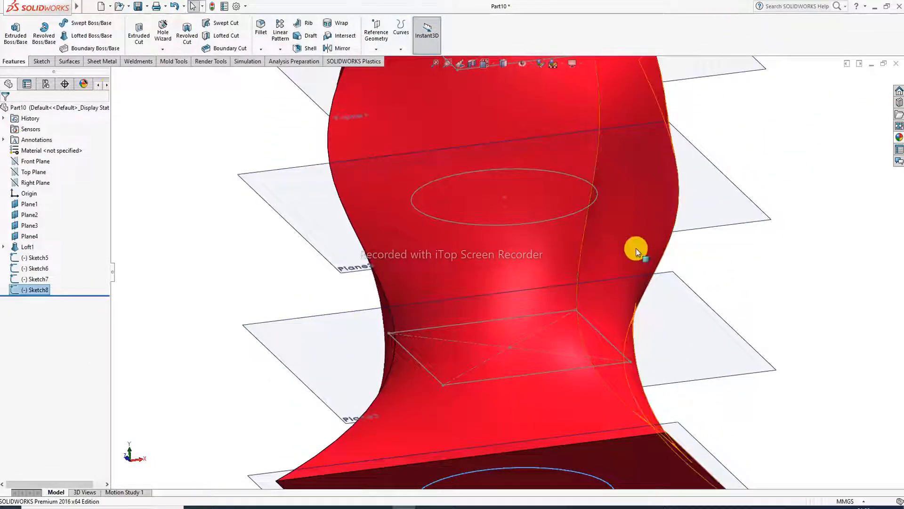
scroll(637, 250, up, 2)
middle_drag(616, 265, 635, 329)
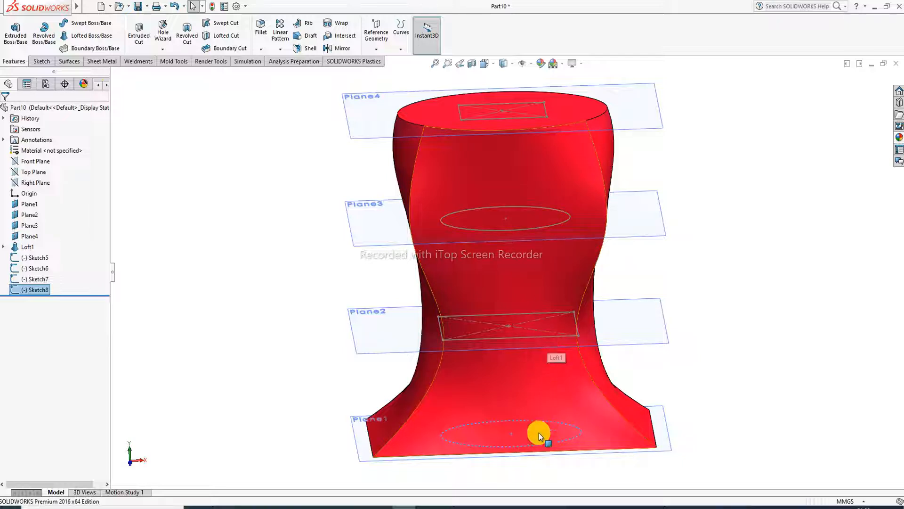
key(f)
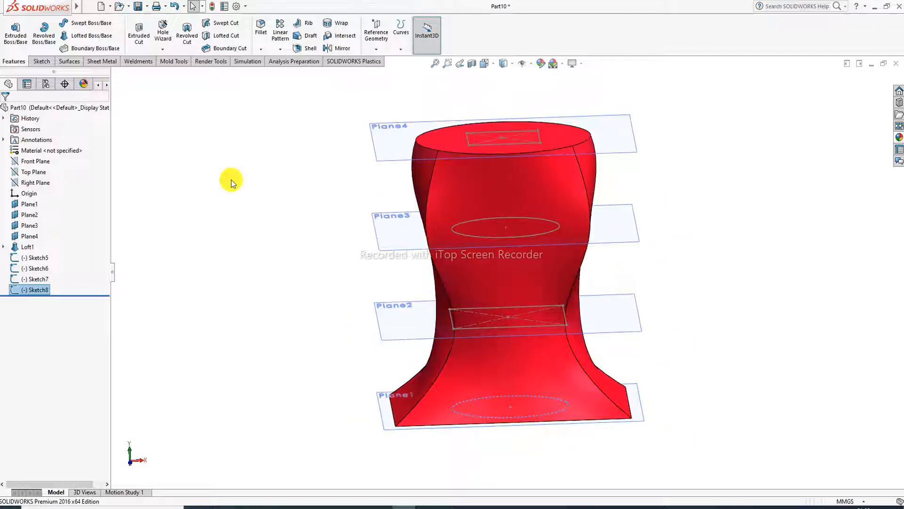
click(239, 38)
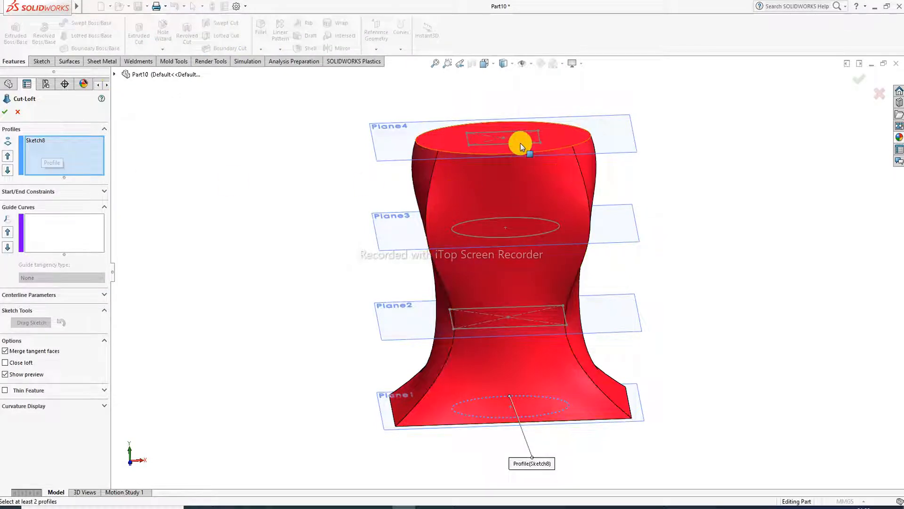
right_click(44, 140)
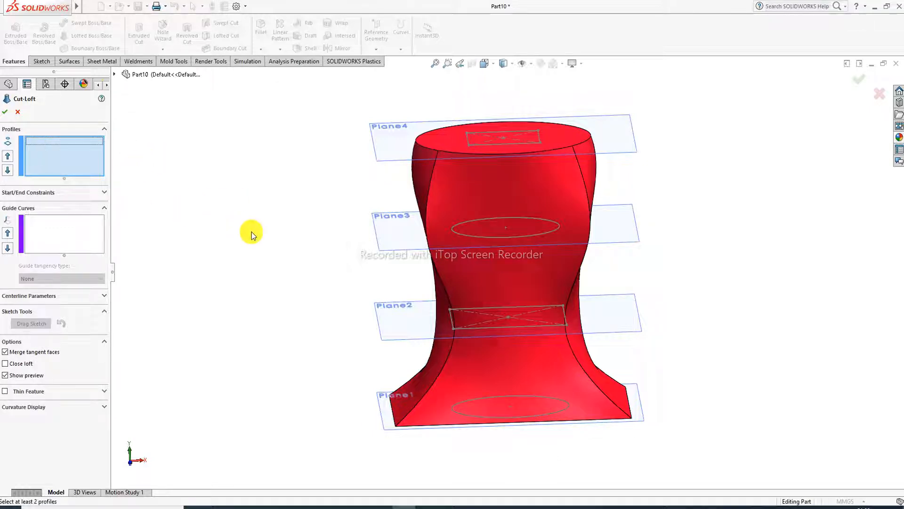
Step: Create the lofted cut through the Plane4 rectangle, Plane3 circle, Plane2 rectangle and Plane1 circle, selected in that order
click(542, 144)
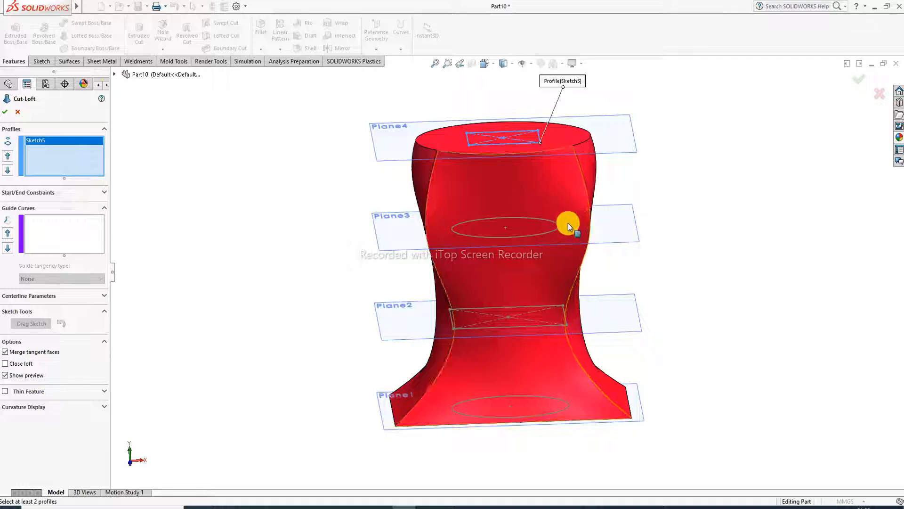
click(556, 229)
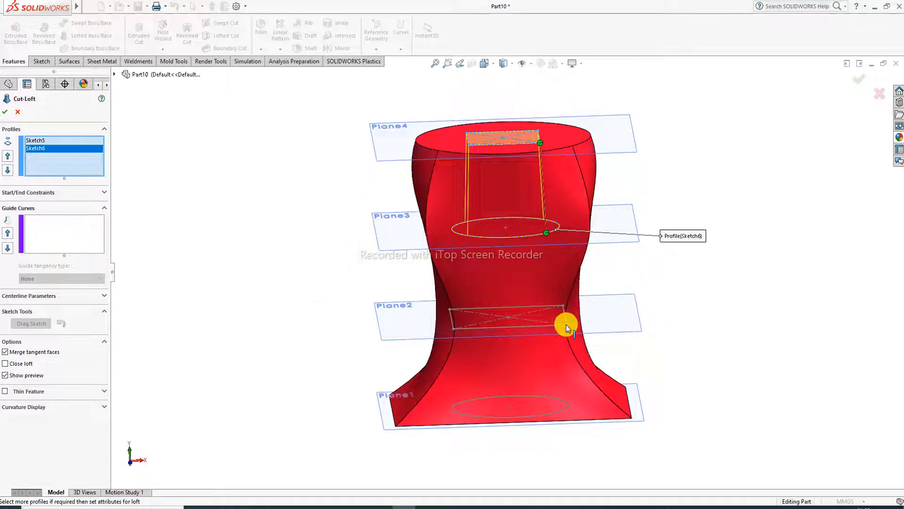
scroll(567, 323, down, 2)
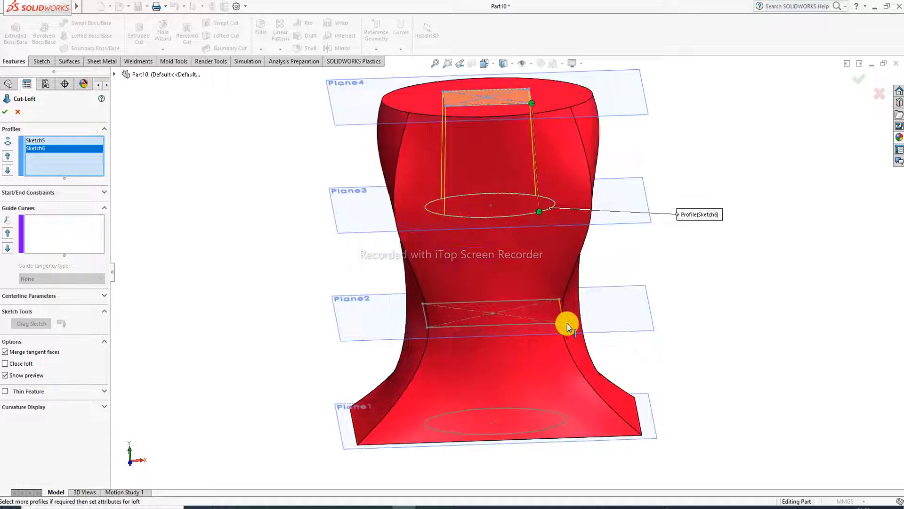
click(565, 322)
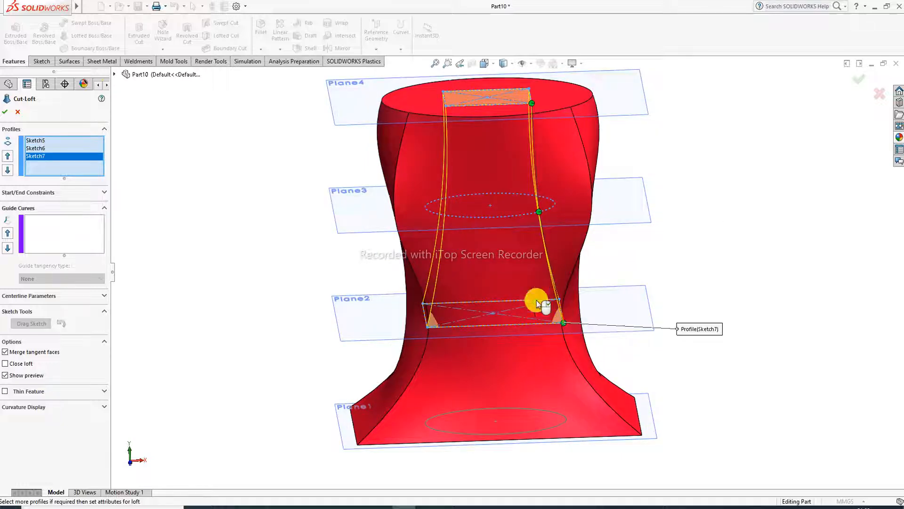
click(564, 423)
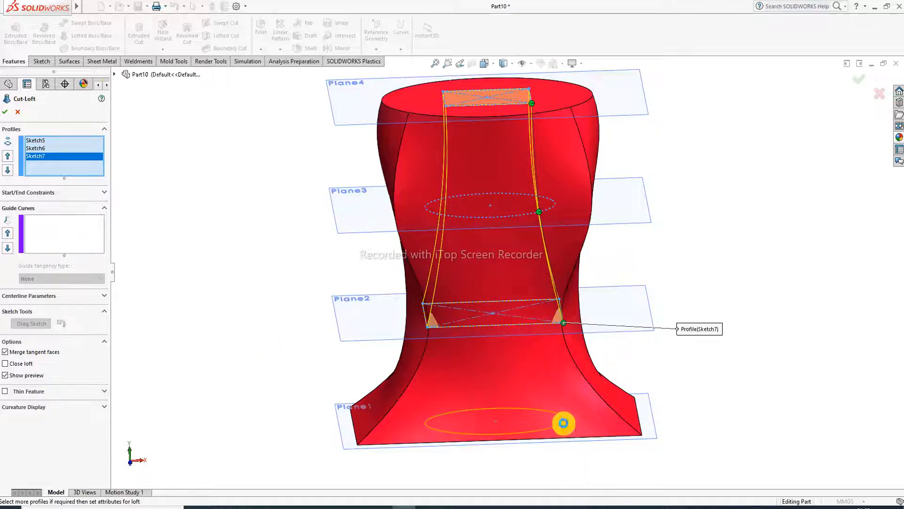
mouse_move(535, 238)
middle_down()
mouse_move(555, 297)
mouse_move(595, 228)
mouse_move(565, 273)
mouse_move(549, 257)
mouse_move(526, 186)
mouse_move(506, 173)
mouse_move(513, 213)
middle_up()
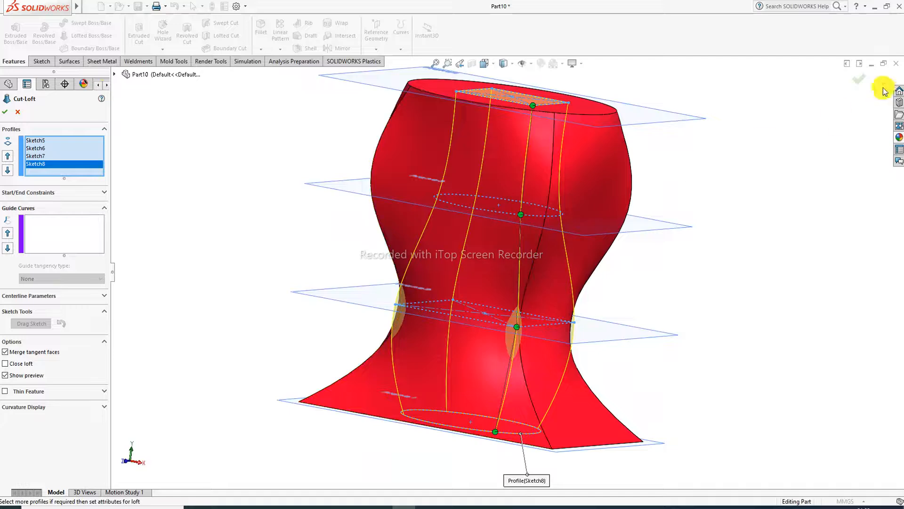
click(858, 80)
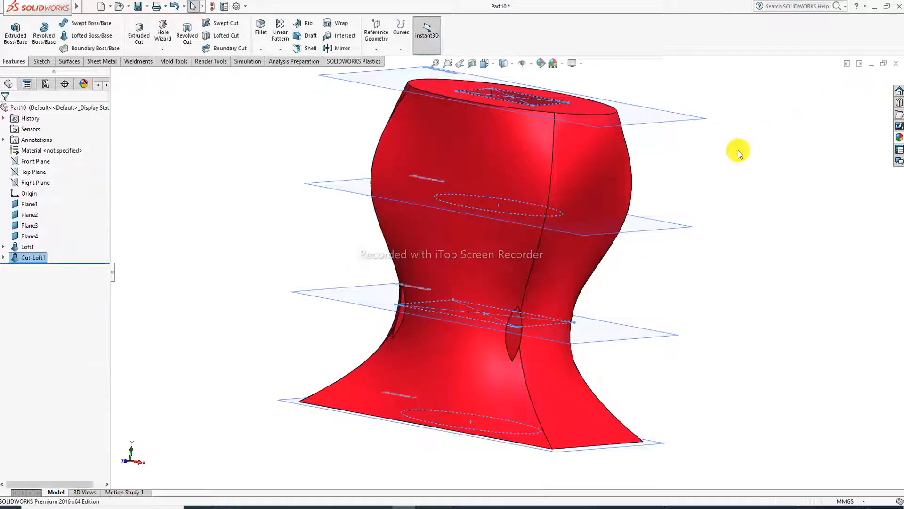
Step: Hide the reference planes Plane4, Plane3, Plane2 and Plane1
middle_drag(626, 263, 551, 186)
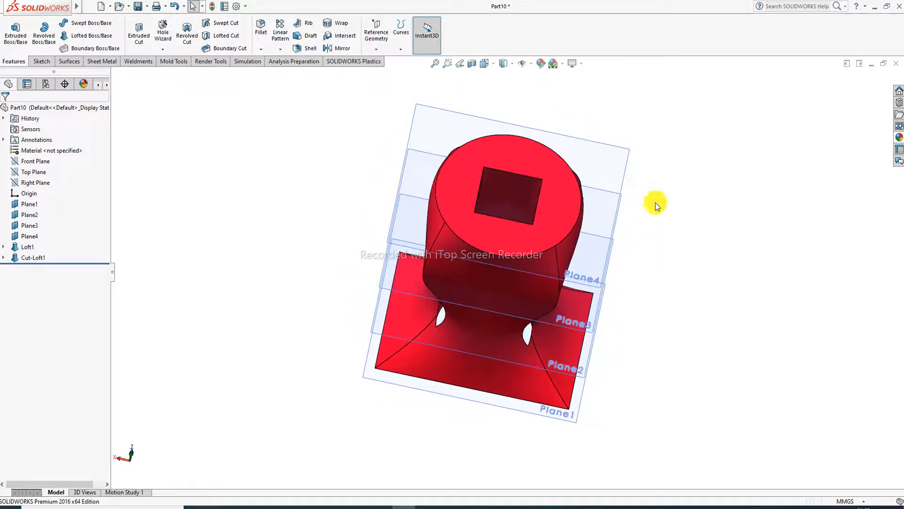
click(621, 205)
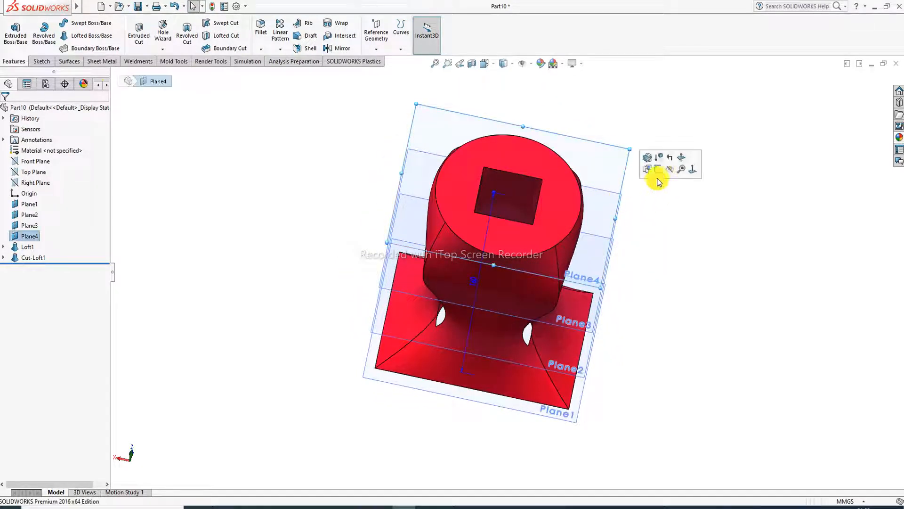
click(672, 162)
middle_drag(623, 247, 609, 208)
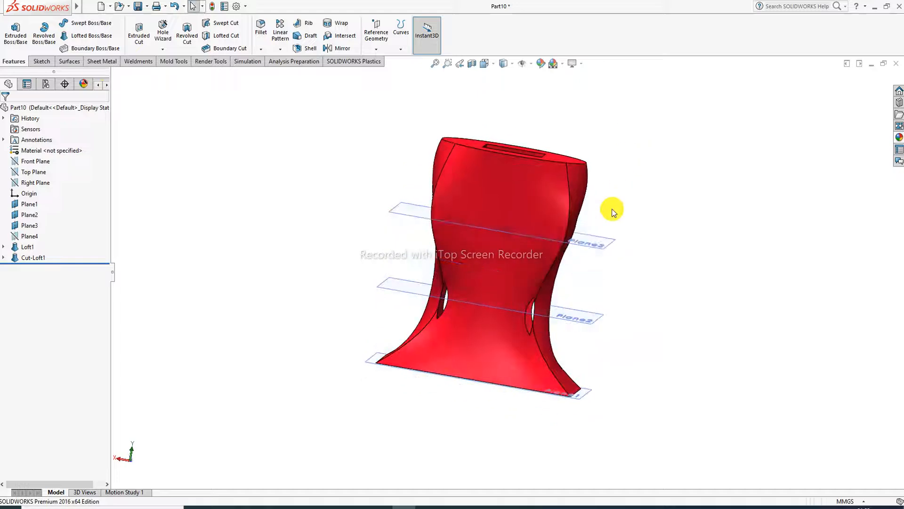
click(609, 246)
click(658, 216)
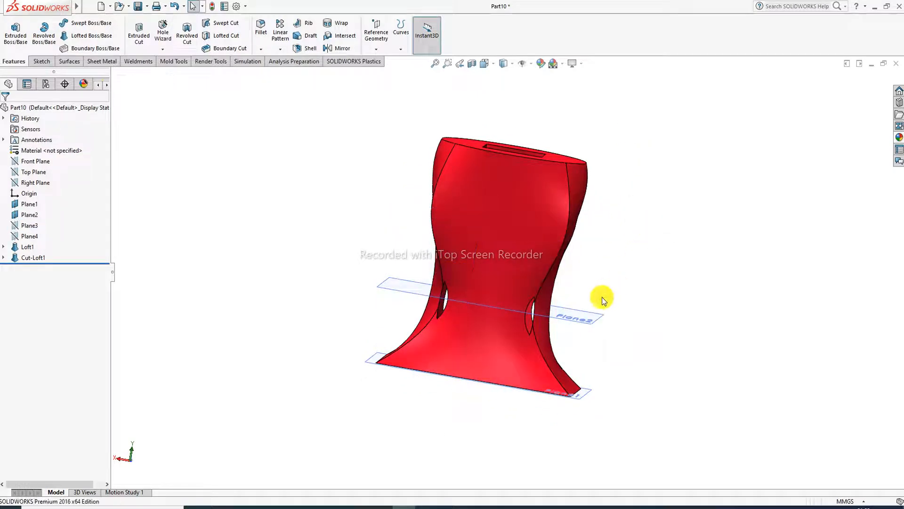
click(594, 321)
click(643, 292)
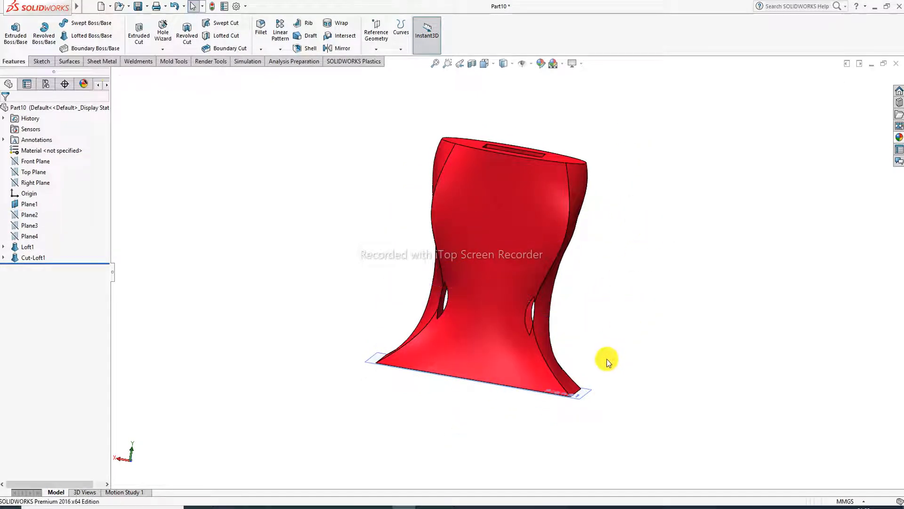
click(588, 393)
click(637, 365)
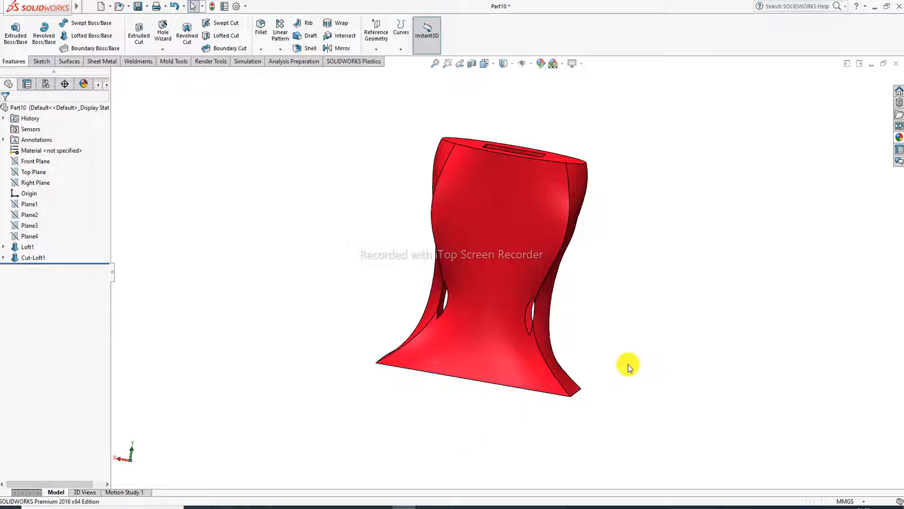
Step: Apply a white colour appearance (RGB 255, 255, 255) to the Cut-Loft1 feature
scroll(517, 225, down, 2)
middle_drag(515, 222, 587, 240)
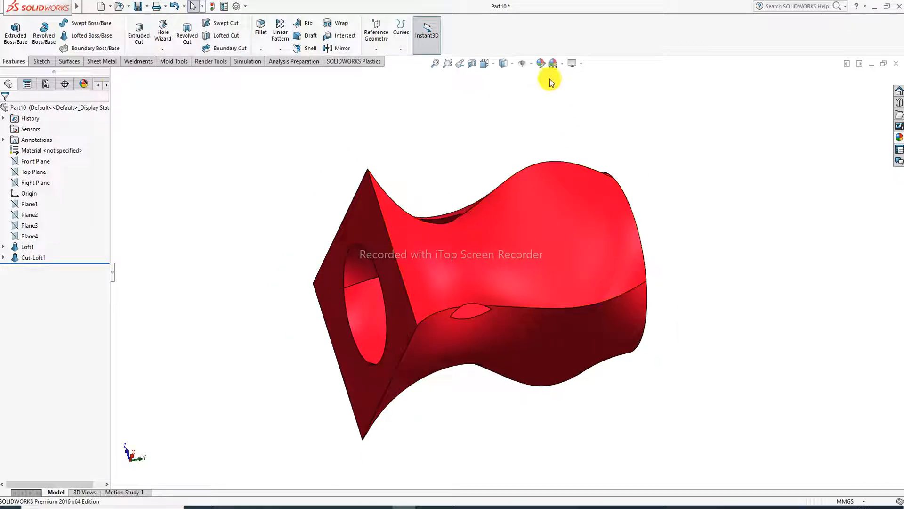
middle_drag(544, 197, 433, 181)
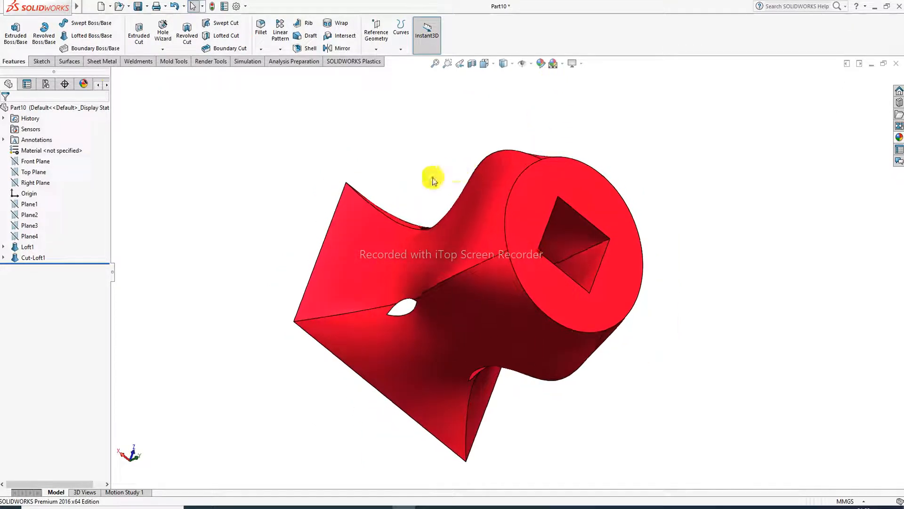
click(34, 257)
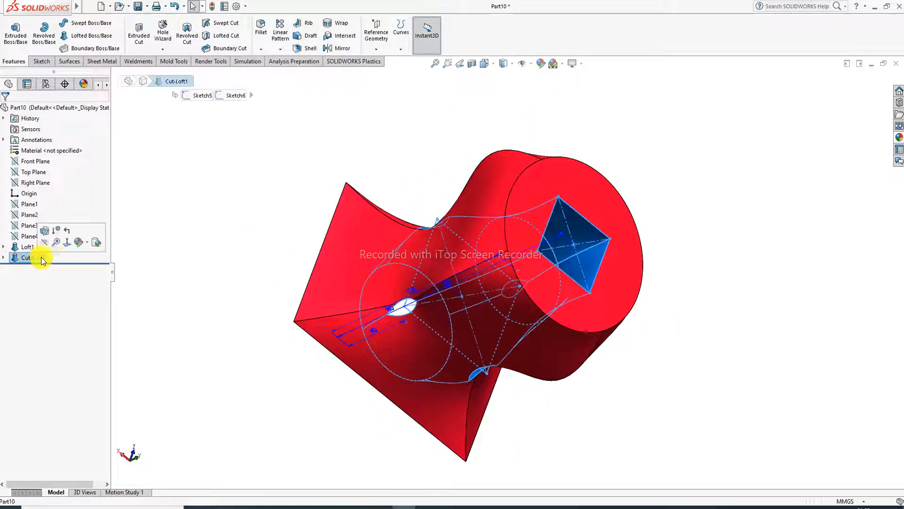
click(541, 64)
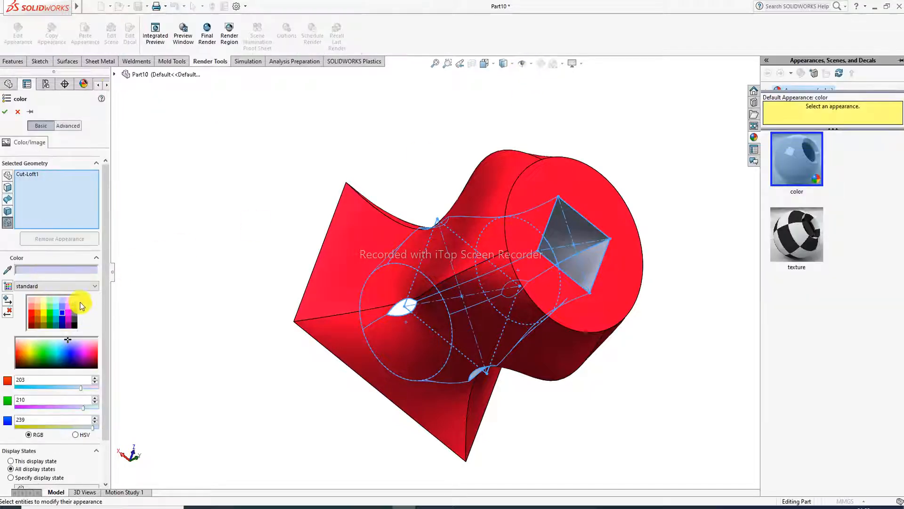
click(77, 301)
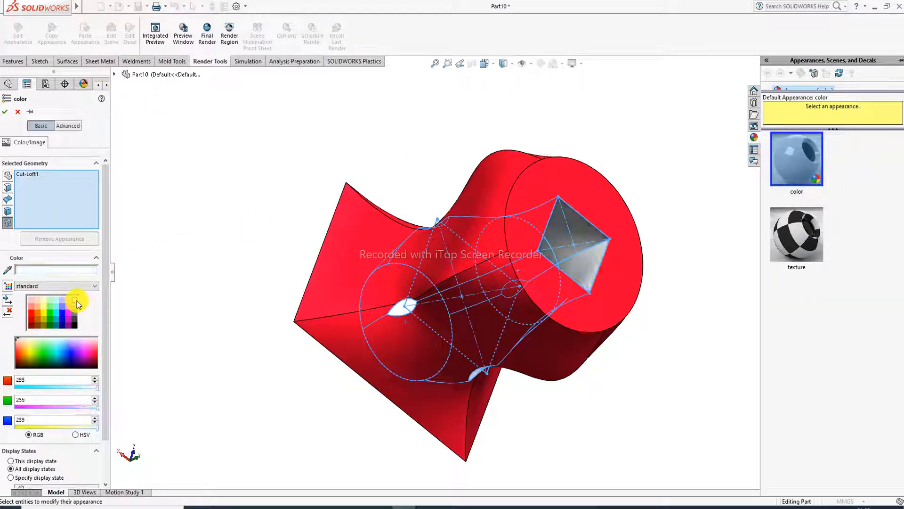
click(6, 112)
Step: Examine the white lofted opening through the red body from its circular end, its sides and its rectangular end
mouse_move(620, 303)
middle_down()
mouse_move(620, 205)
mouse_move(601, 306)
mouse_move(722, 247)
mouse_move(702, 204)
mouse_move(623, 207)
mouse_move(609, 155)
mouse_move(630, 202)
mouse_move(462, 279)
mouse_move(535, 242)
mouse_move(539, 226)
mouse_move(484, 255)
mouse_move(527, 199)
mouse_move(538, 222)
mouse_move(531, 232)
mouse_move(456, 262)
mouse_move(382, 222)
mouse_move(296, 210)
mouse_move(339, 262)
mouse_move(318, 317)
mouse_move(303, 293)
mouse_move(412, 226)
mouse_move(539, 234)
mouse_move(541, 169)
mouse_move(518, 200)
mouse_move(523, 191)
mouse_move(552, 239)
mouse_move(505, 216)
mouse_move(590, 258)
mouse_move(609, 231)
mouse_move(519, 186)
mouse_move(514, 162)
mouse_move(546, 256)
middle_up()
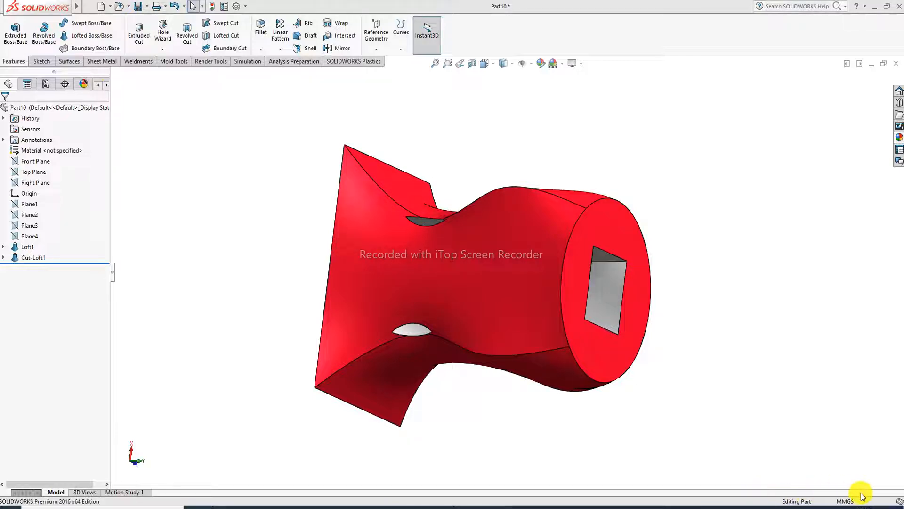
middle_drag(433, 262, 523, 68)
middle_drag(618, 273, 592, 232)
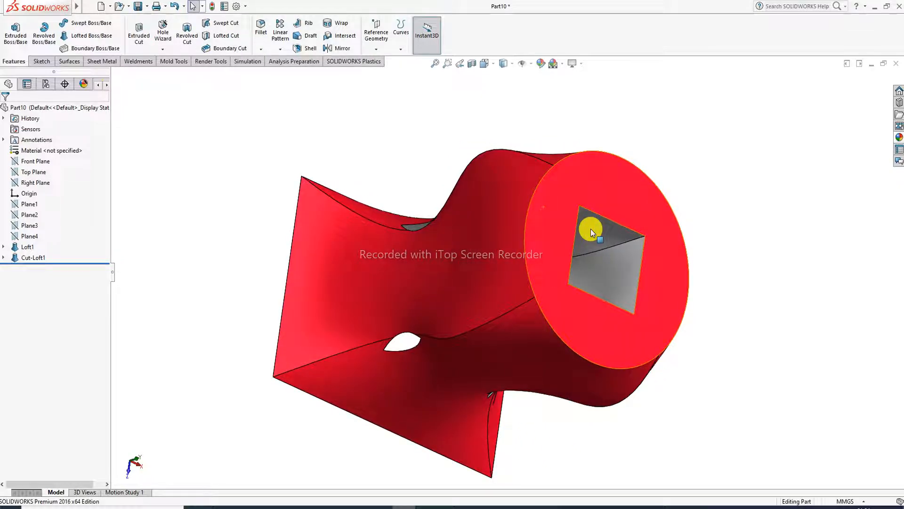
middle_drag(586, 240, 592, 210)
mouse_move(538, 277)
middle_down()
mouse_move(545, 283)
mouse_move(539, 269)
middle_up()
scroll(506, 331, down, 1)
scroll(513, 337, up, 1)
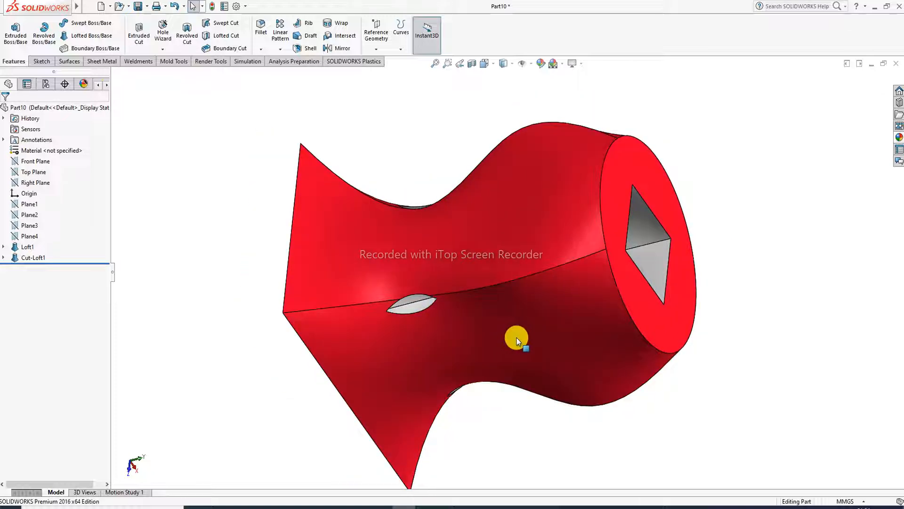
scroll(516, 338, up, 2)
scroll(572, 292, down, 1)
middle_drag(571, 292, 609, 295)
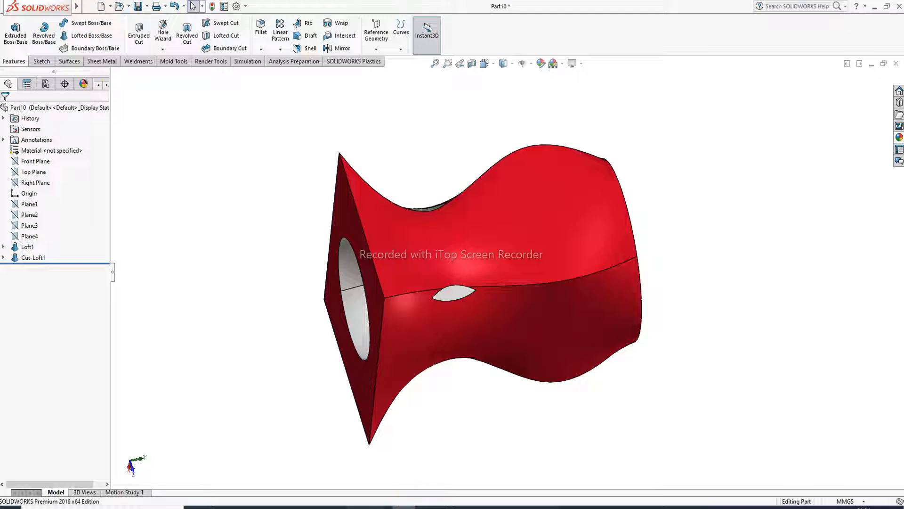
Step: Set the part to the isometric view and examine the square opening in the circular face and the narrowed waist
click(498, 64)
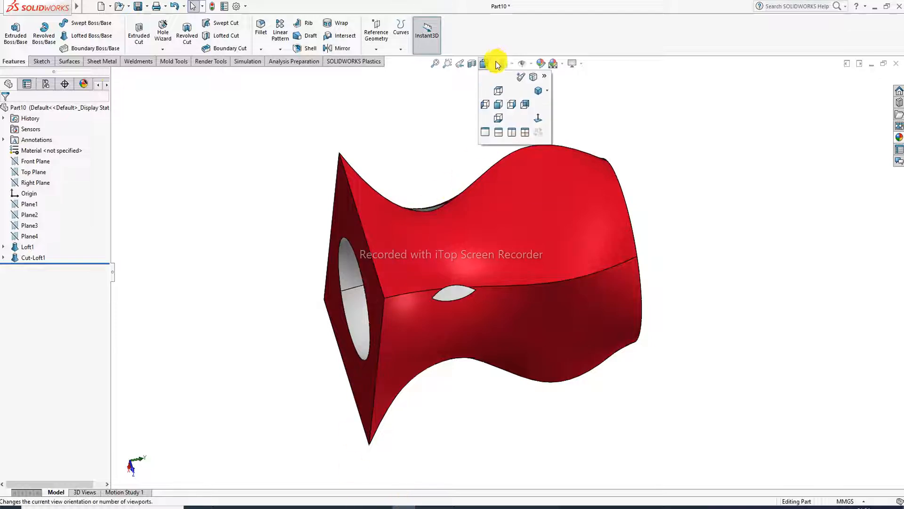
click(538, 93)
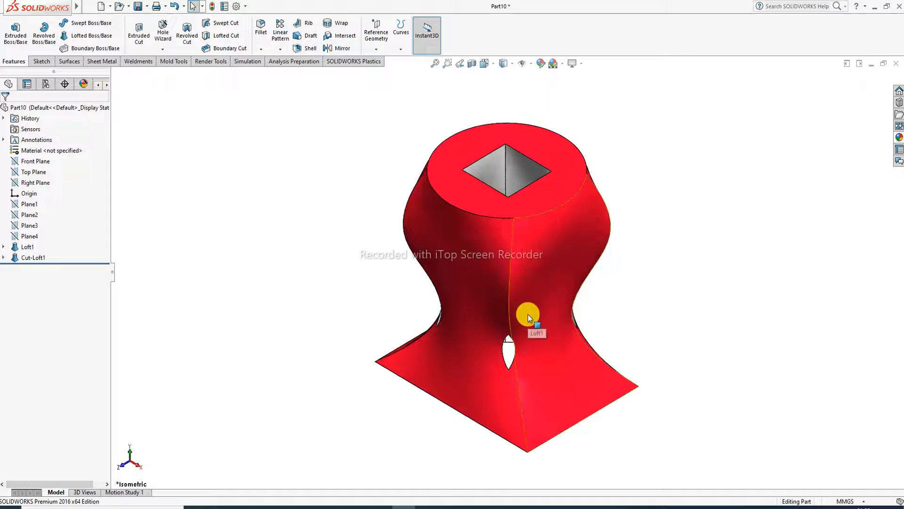
scroll(527, 315, up, 1)
scroll(519, 337, down, 1)
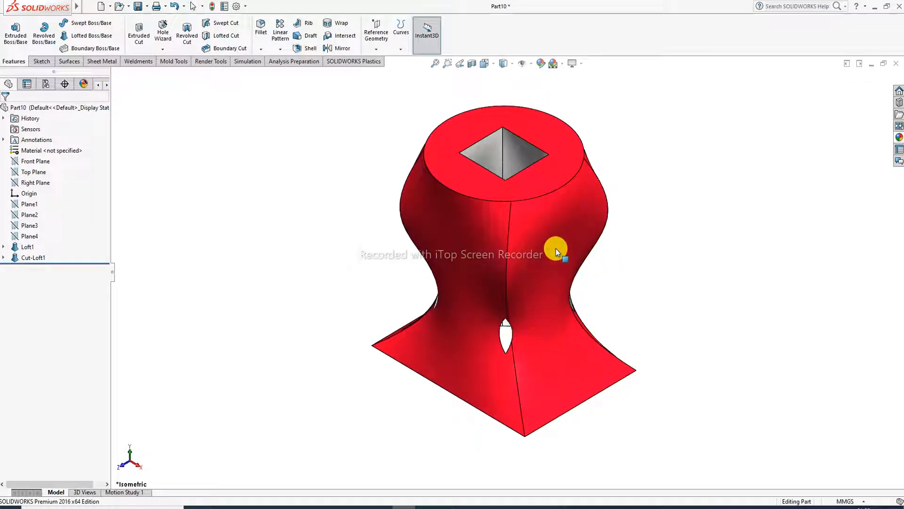
scroll(561, 157, down, 1)
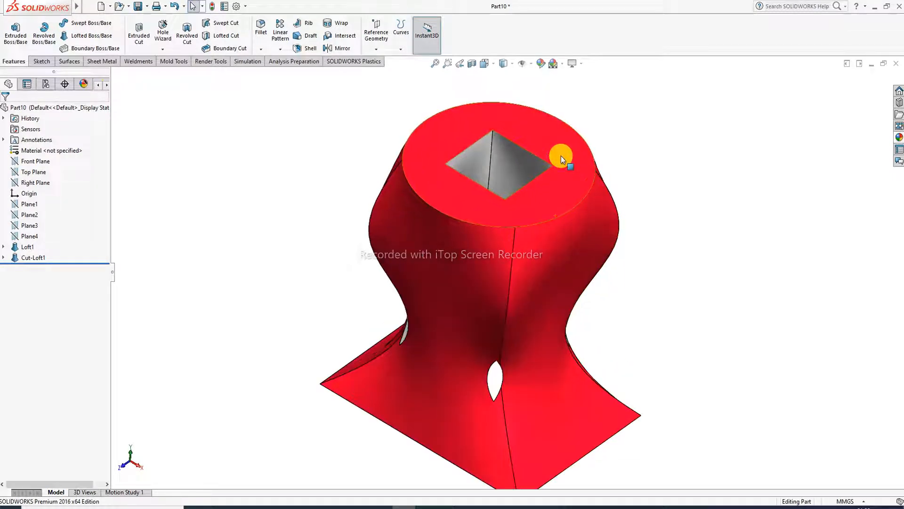
scroll(561, 157, up, 1)
scroll(558, 309, down, 1)
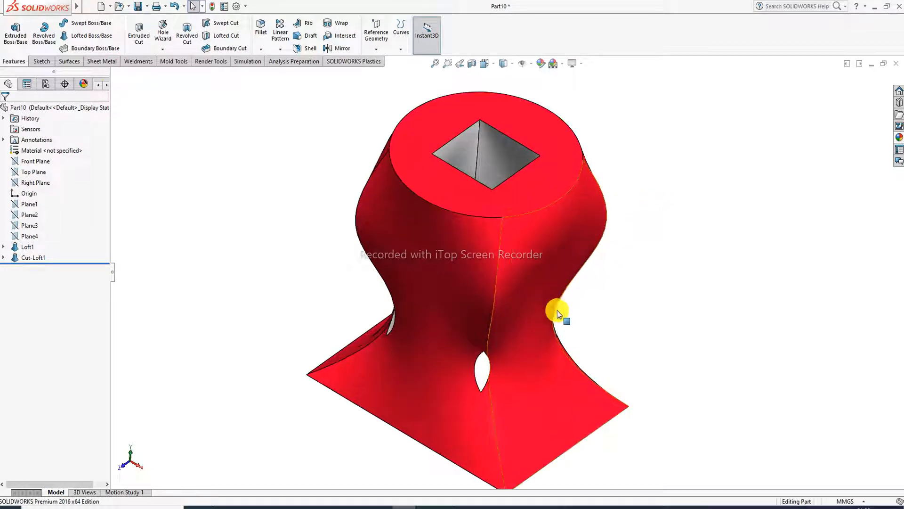
scroll(620, 285, up, 1)
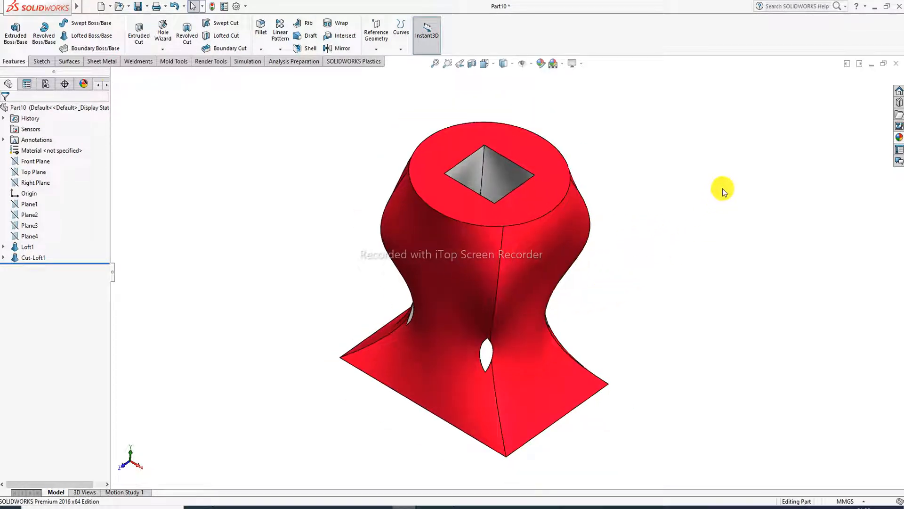
Step: Inspect the square opening and the small breakthroughs at the waist from a tilted angle
middle_drag(628, 216, 690, 267)
scroll(541, 260, down, 1)
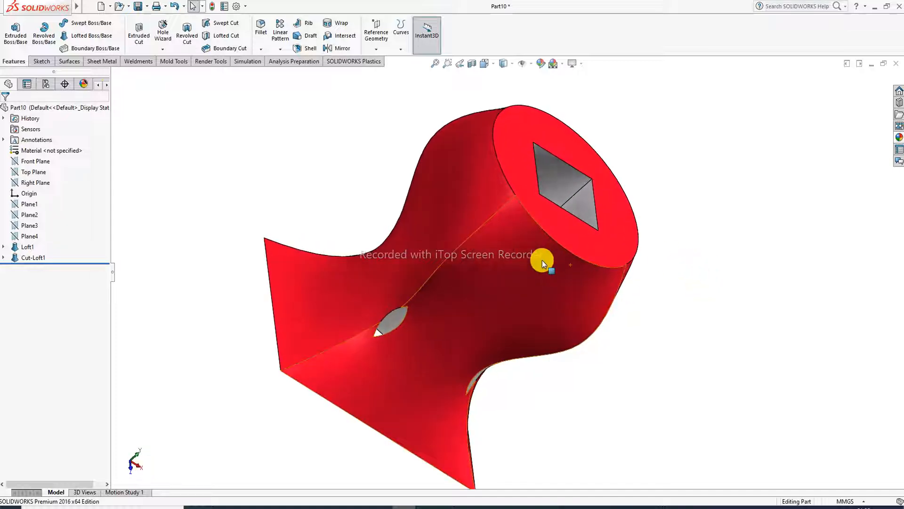
middle_drag(513, 307, 471, 425)
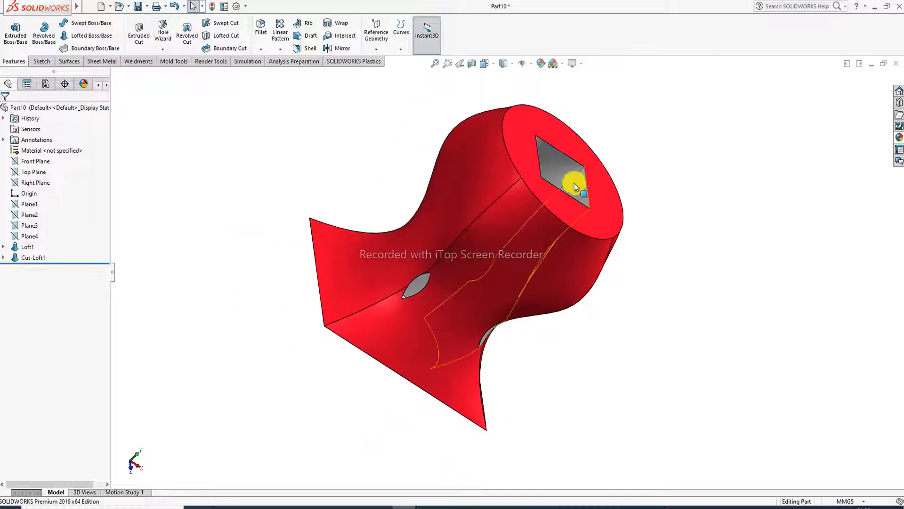
scroll(575, 182, down, 1)
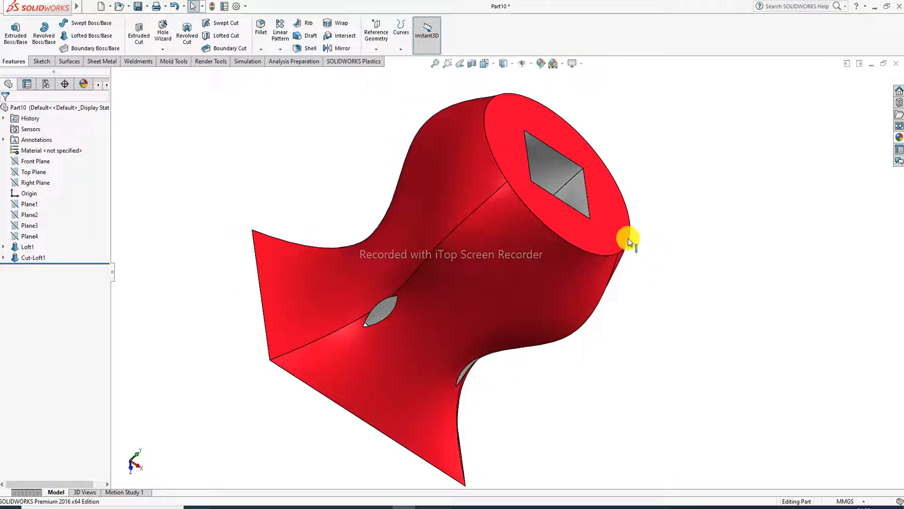
scroll(516, 306, up, 1)
scroll(516, 306, down, 1)
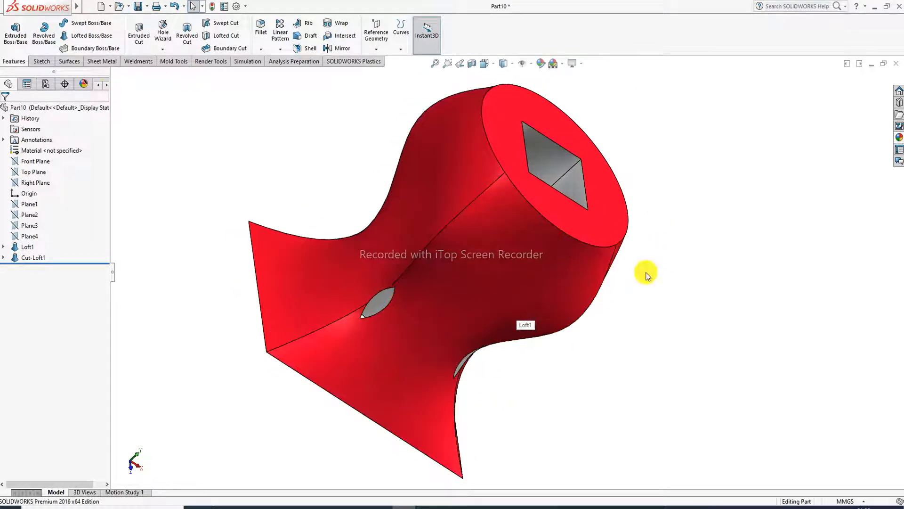